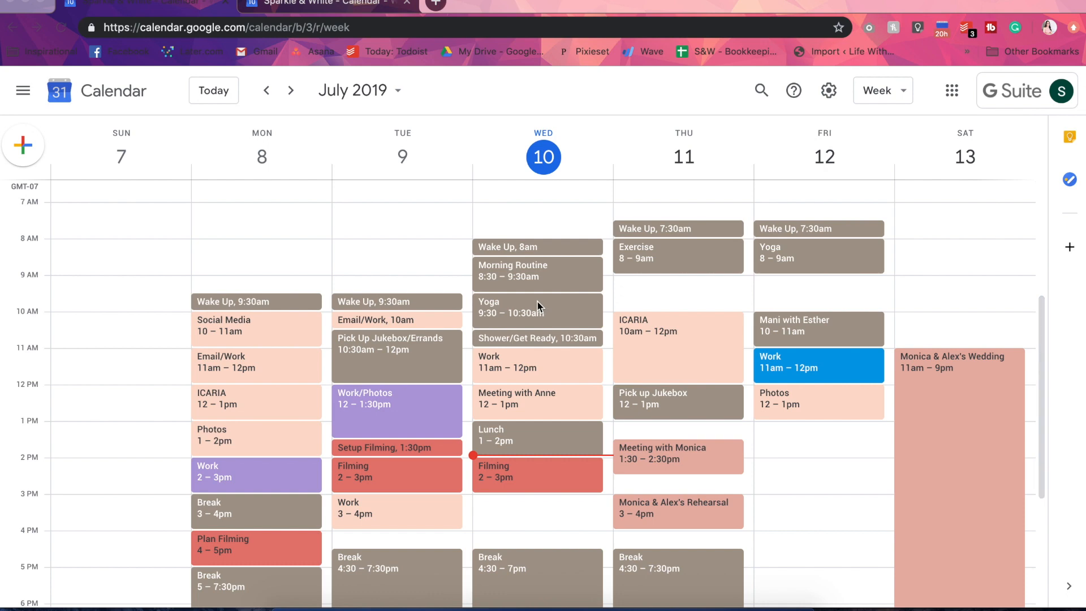
Review the week's schedule, look ahead to the weeks of July 14 and July 21, and return to the current week
{"action": "scroll", "coordinate": [663, 321], "scroll_direction": "down", "scroll_amount": 1}
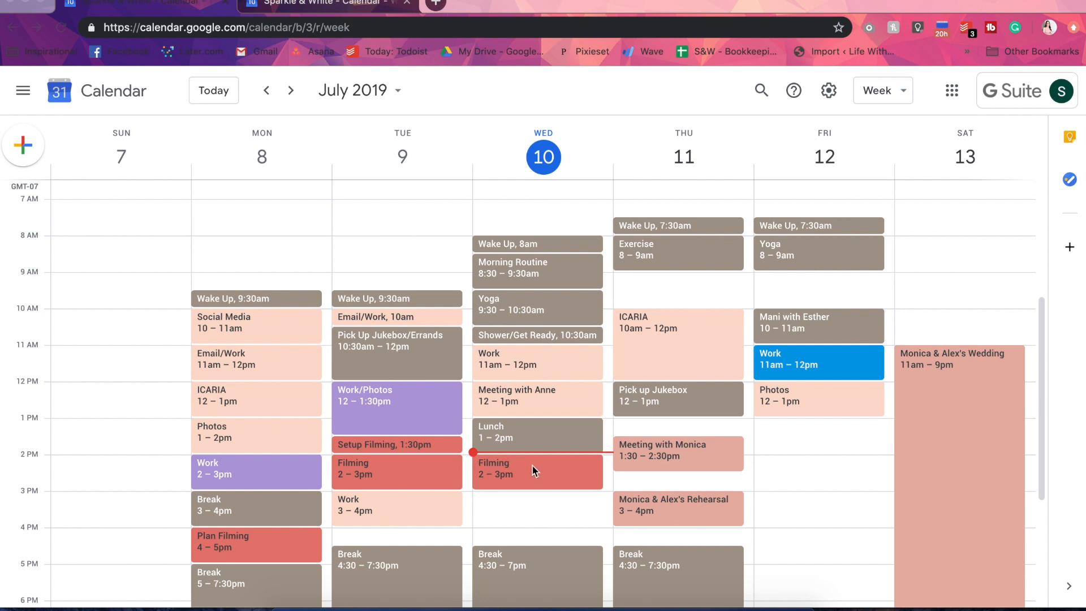
{"action": "left_click", "coordinate": [292, 95]}
{"action": "left_click", "coordinate": [291, 95]}
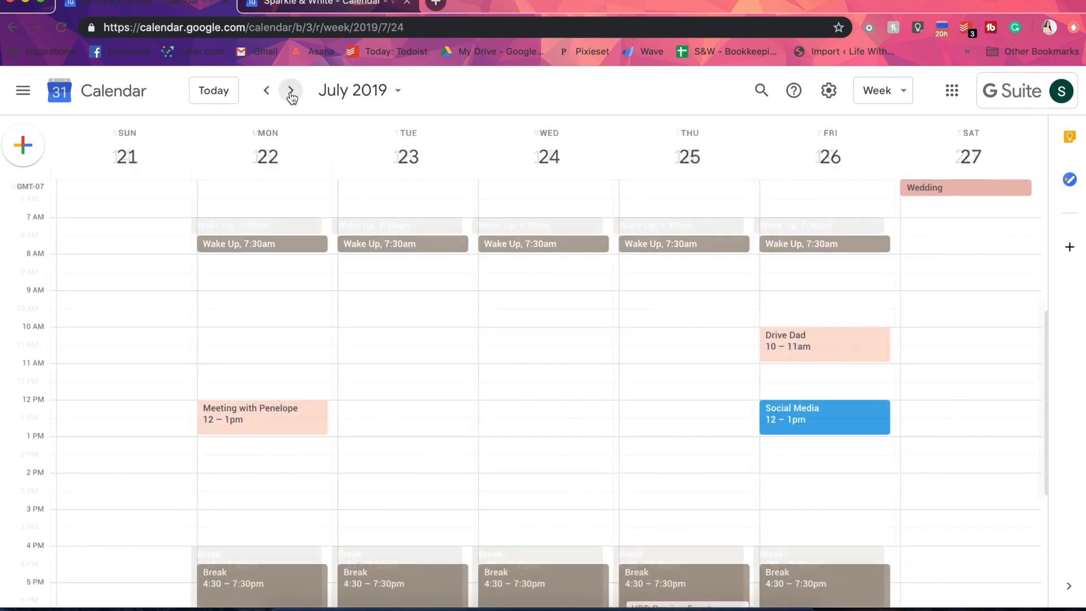
{"action": "left_click", "coordinate": [266, 90]}
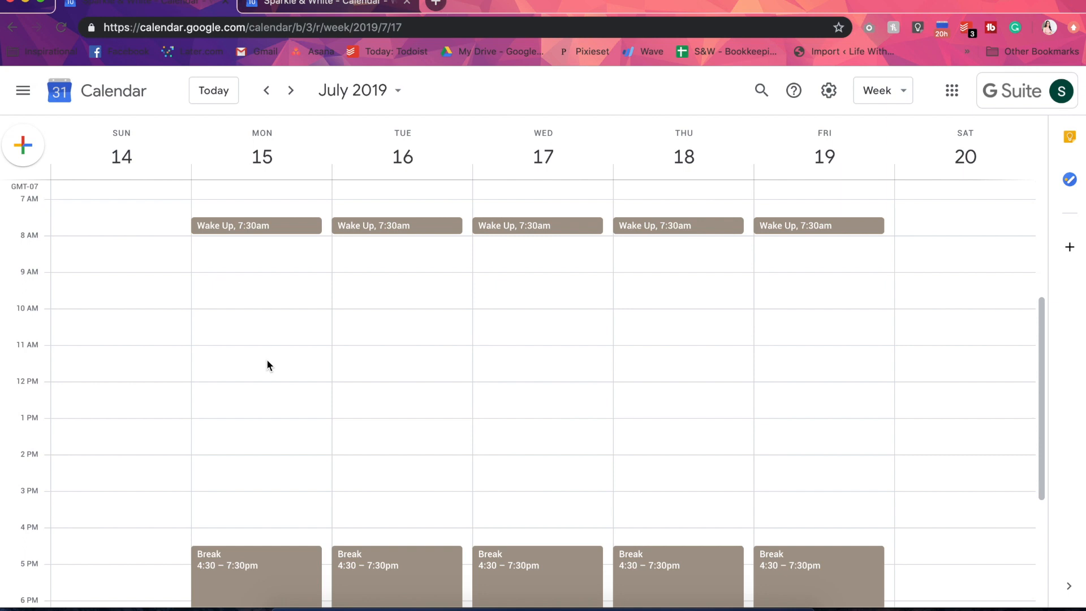
{"action": "left_click", "coordinate": [267, 91]}
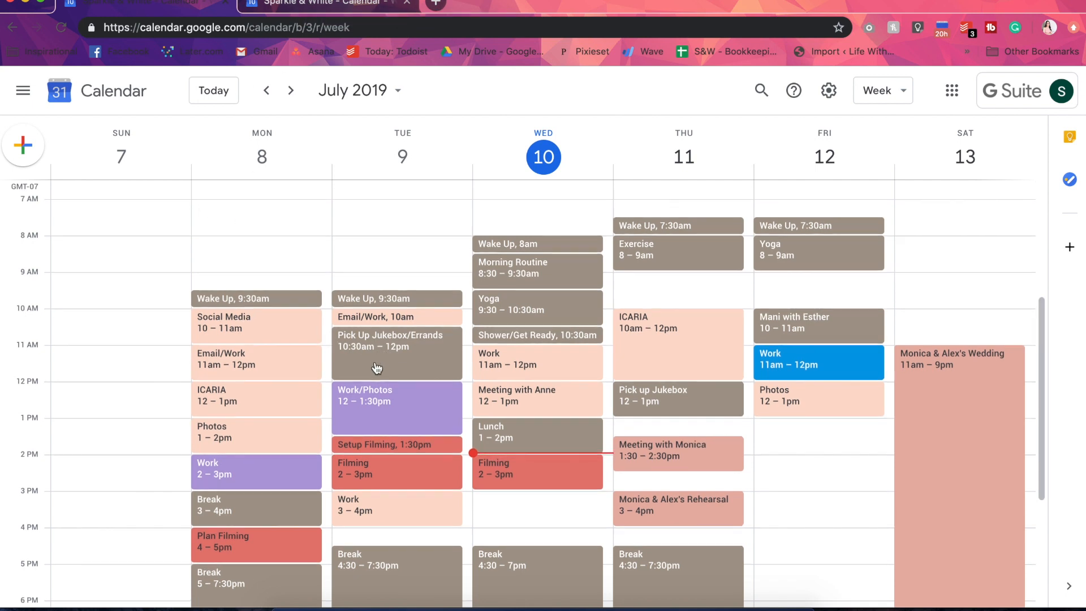
{"action": "scroll", "coordinate": [380, 362], "scroll_direction": "down", "scroll_amount": 5}
{"action": "scroll", "coordinate": [376, 365], "scroll_direction": "up", "scroll_amount": 3}
{"action": "scroll", "coordinate": [376, 362], "scroll_direction": "up", "scroll_amount": 1}
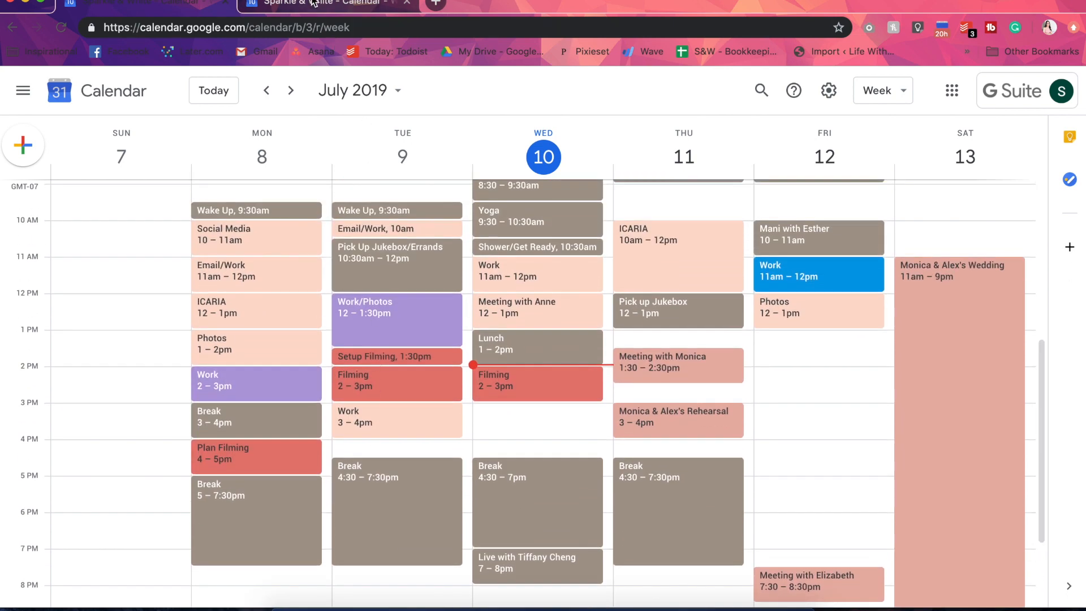
Switch to the second account's calendar and show the Life With Holly calendar in the week view
{"action": "key", "text": "ctrl+Tab"}
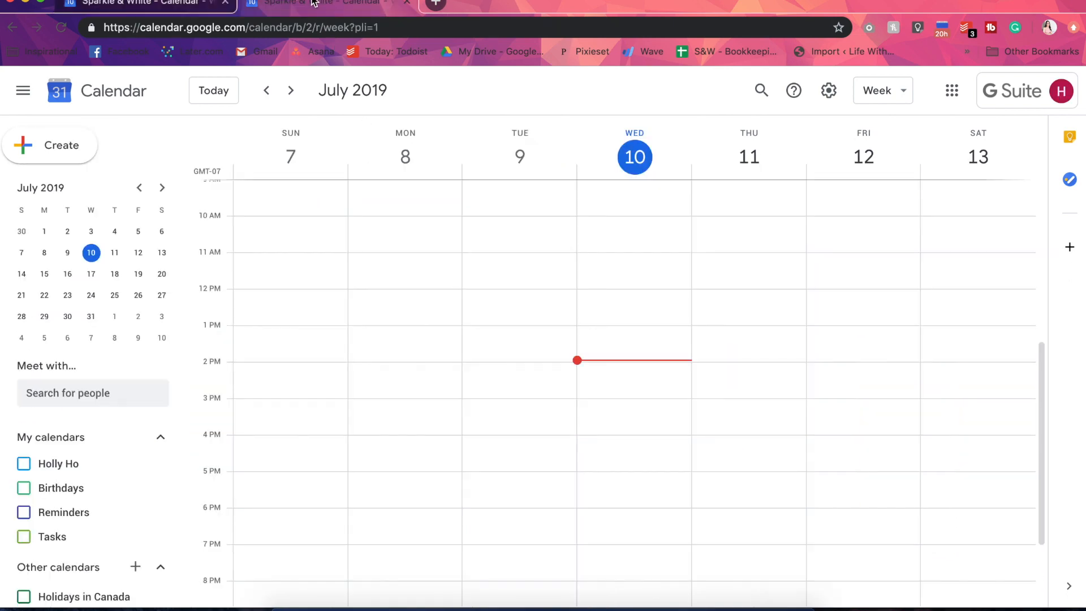
{"action": "left_click", "coordinate": [1009, 101]}
{"action": "left_click", "coordinate": [1018, 94]}
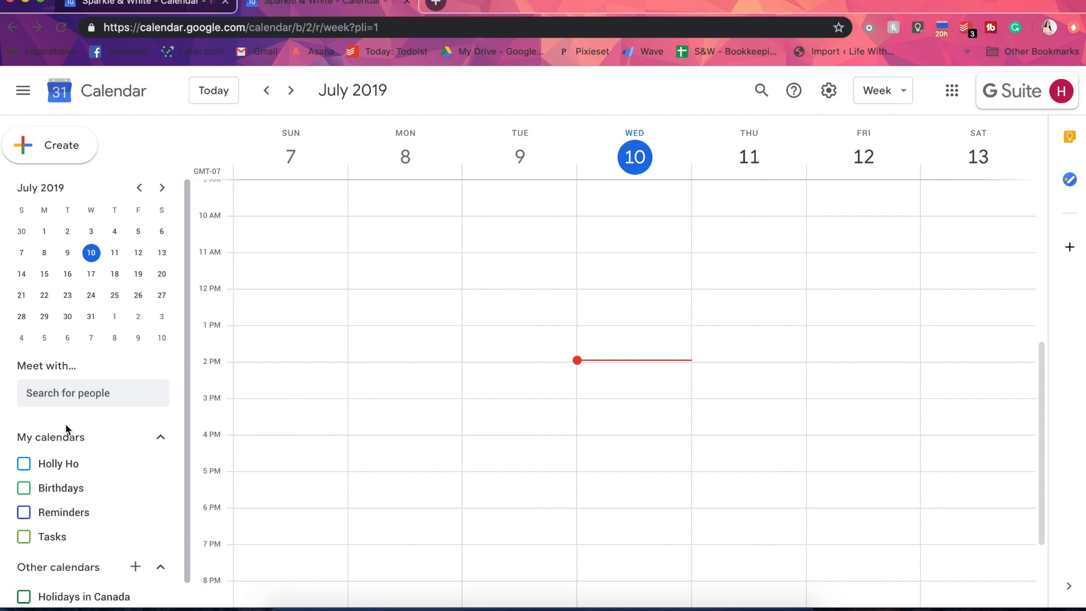
{"action": "scroll", "coordinate": [65, 441], "scroll_direction": "down", "scroll_amount": 1}
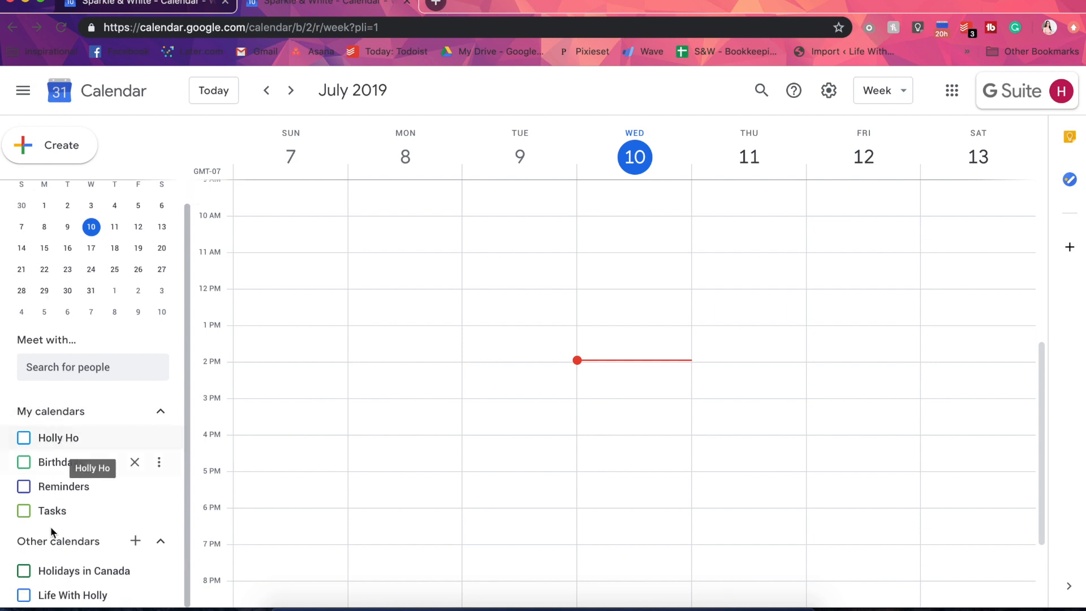
{"action": "left_click", "coordinate": [24, 595]}
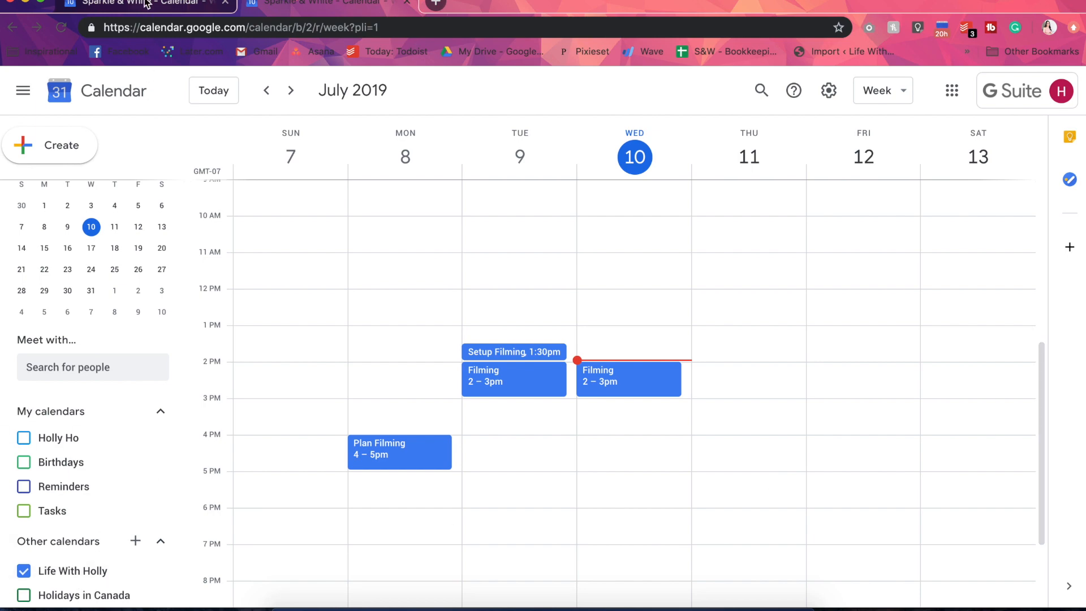
Examine the color-coded week and the list of calendars in the first account, comparing it with the second account's calendar
{"action": "key", "text": "ctrl+Tab"}
{"action": "scroll", "coordinate": [92, 446], "scroll_direction": "up", "scroll_amount": 4}
{"action": "scroll", "coordinate": [93, 446], "scroll_direction": "down", "scroll_amount": 3}
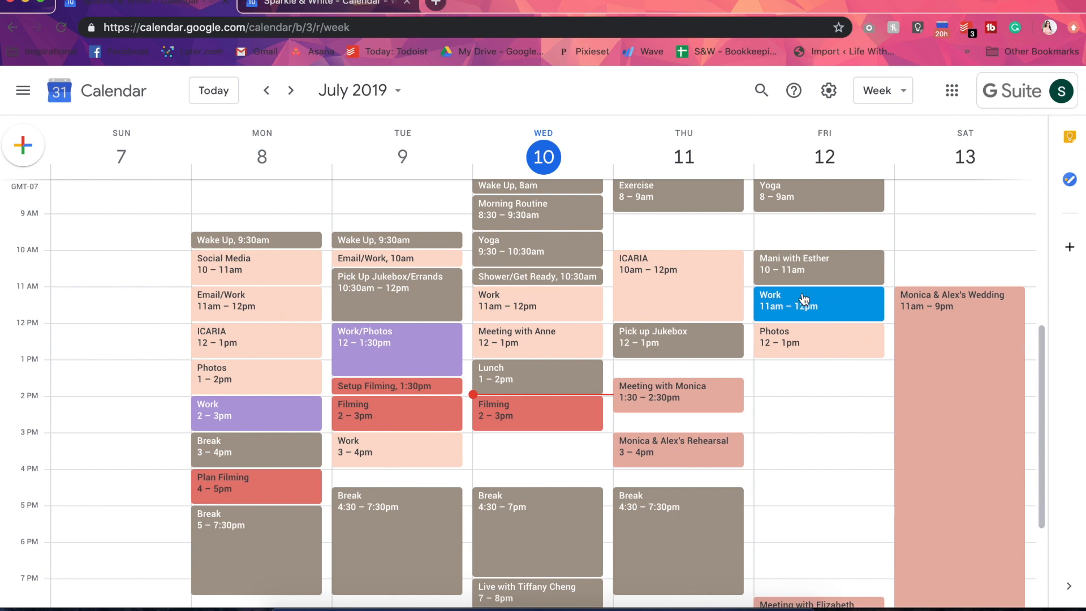
{"action": "scroll", "coordinate": [781, 300], "scroll_direction": "up", "scroll_amount": 3}
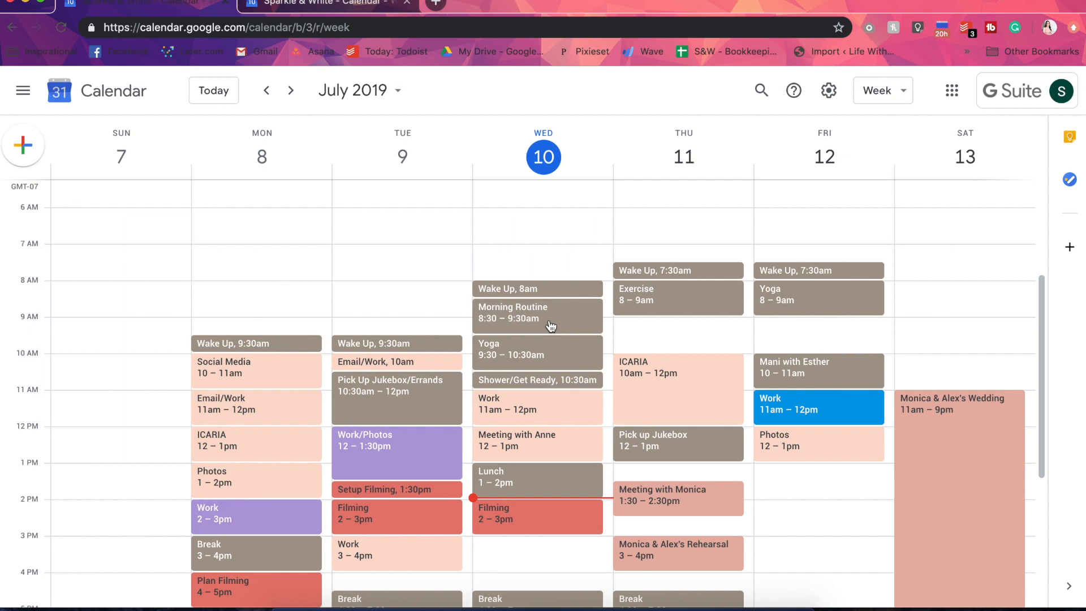
{"action": "left_click", "coordinate": [147, 5]}
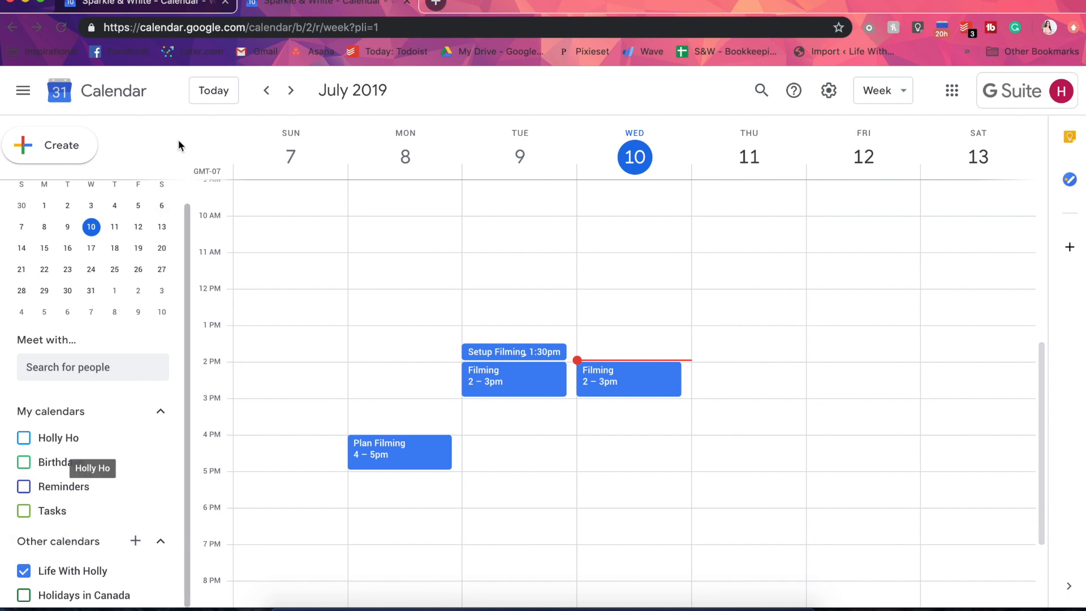
{"action": "key", "text": "ctrl+Tab"}
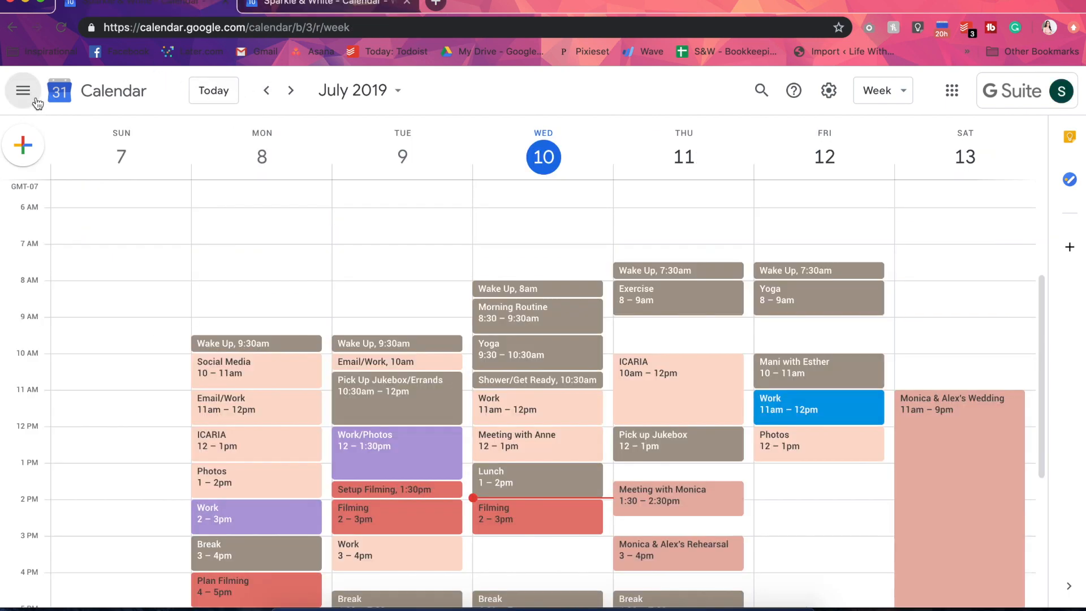
{"action": "scroll", "coordinate": [97, 396], "scroll_direction": "down", "scroll_amount": 4}
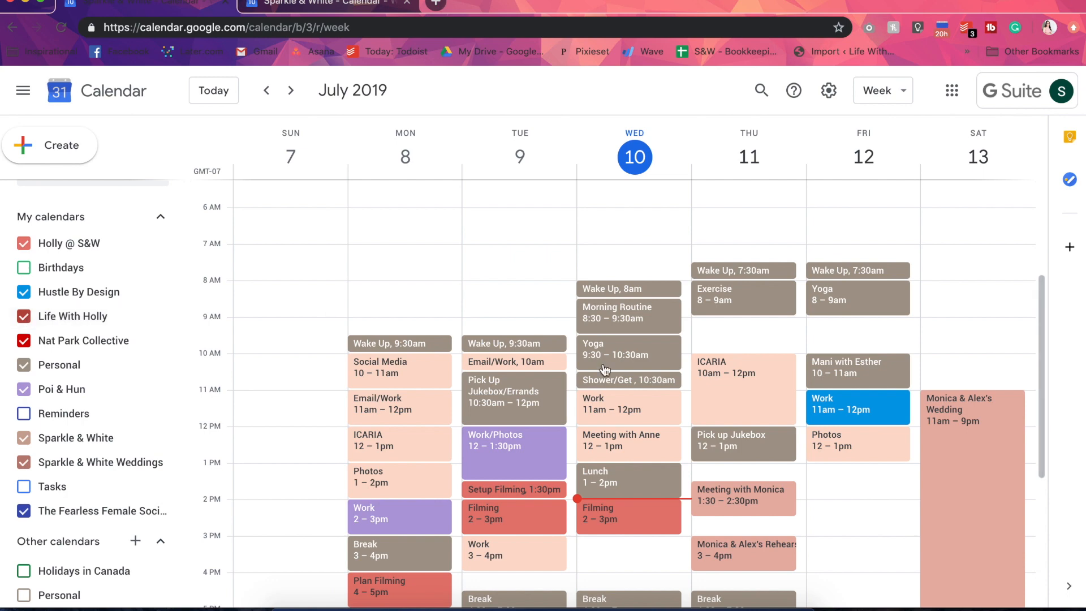
{"action": "scroll", "coordinate": [604, 369], "scroll_direction": "down", "scroll_amount": 3}
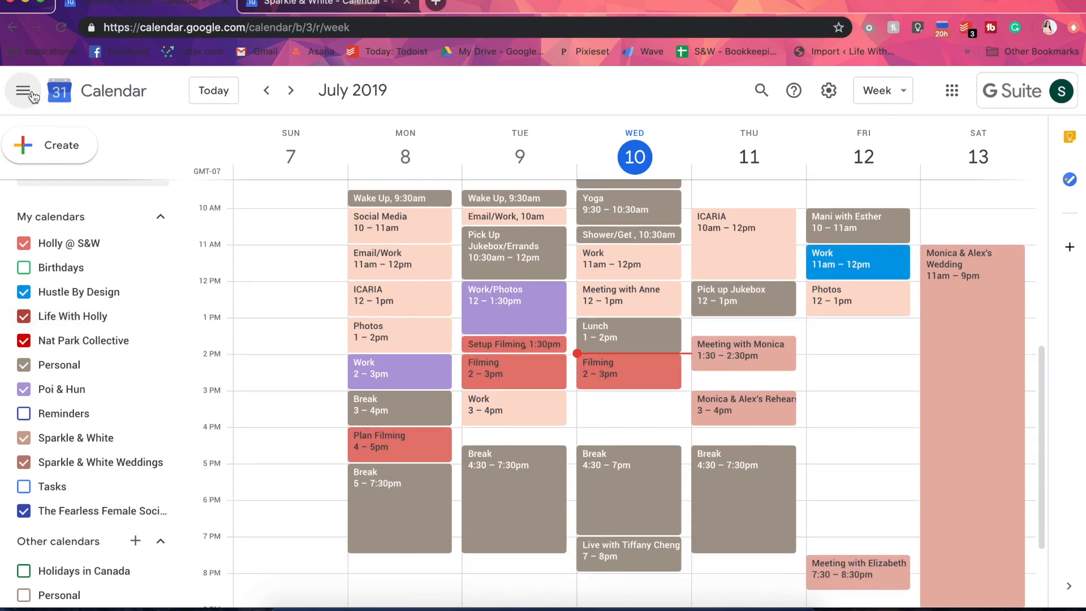
{"action": "left_click", "coordinate": [22, 90]}
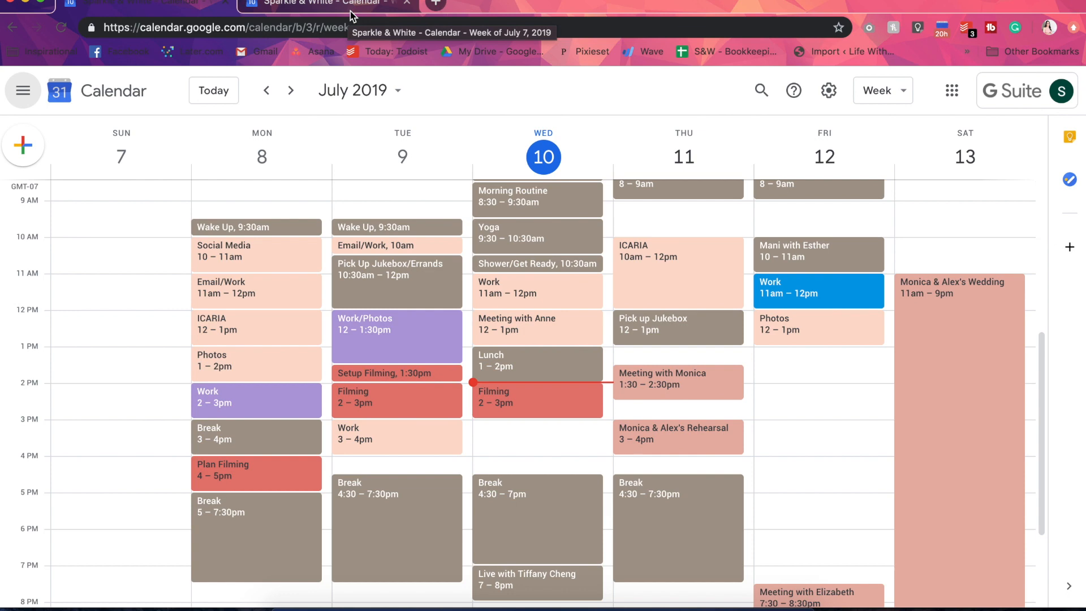
Create a new calendar named Personal in the second account
{"action": "left_click", "coordinate": [195, 4]}
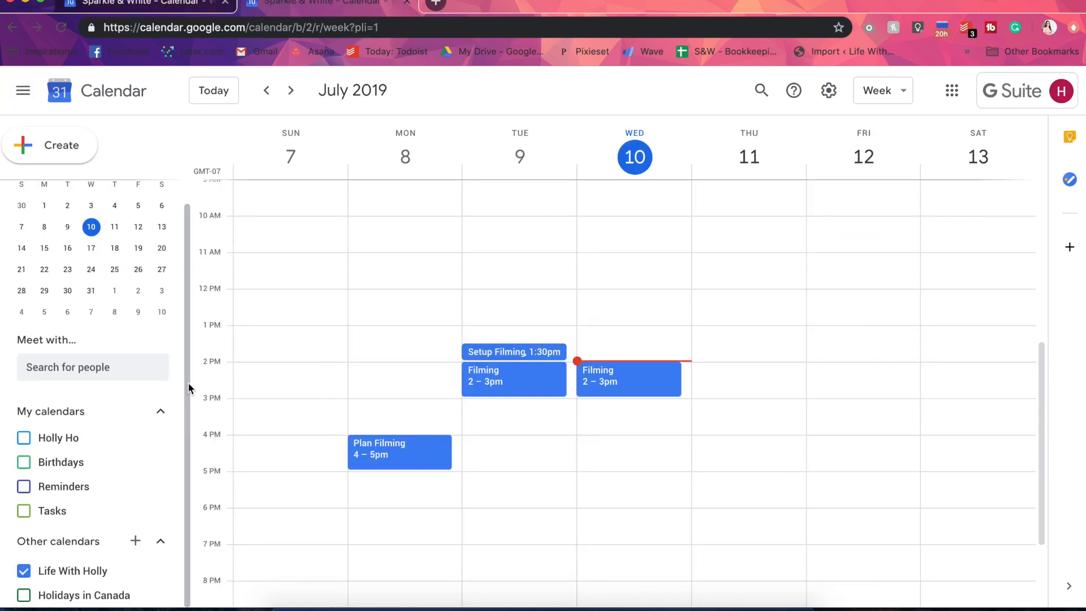
{"action": "left_click", "coordinate": [135, 541]}
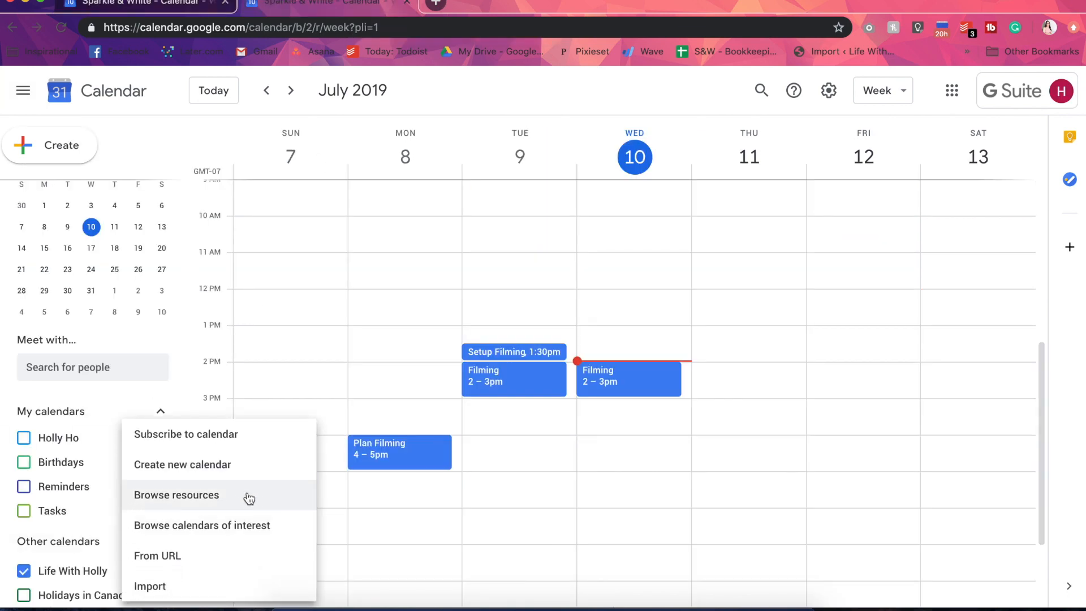
{"action": "left_click", "coordinate": [250, 462]}
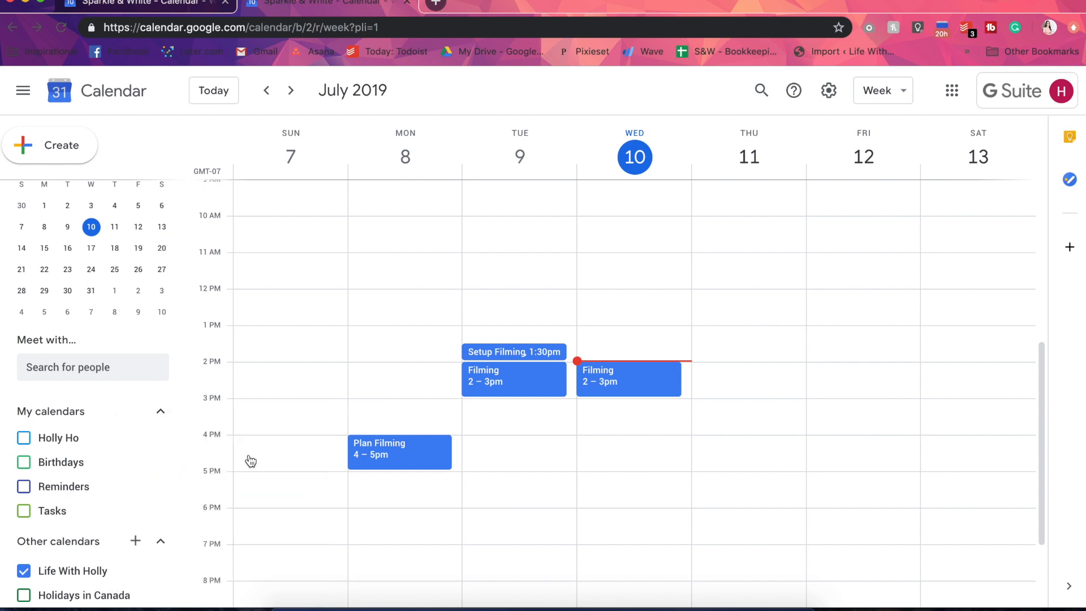
{"action": "type", "text": "Person"}
{"action": "key", "text": "BackSpace"}
{"action": "type", "text": "nal"}
{"action": "left_click", "coordinate": [389, 447]}
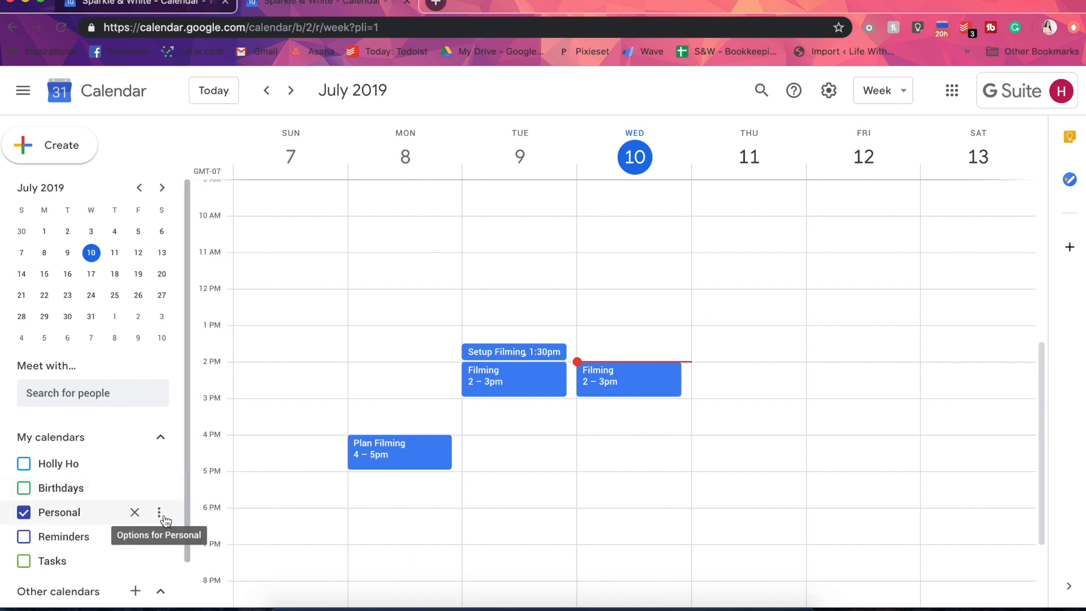
Set the color of the Personal calendar to Birch
{"action": "left_click", "coordinate": [163, 517]}
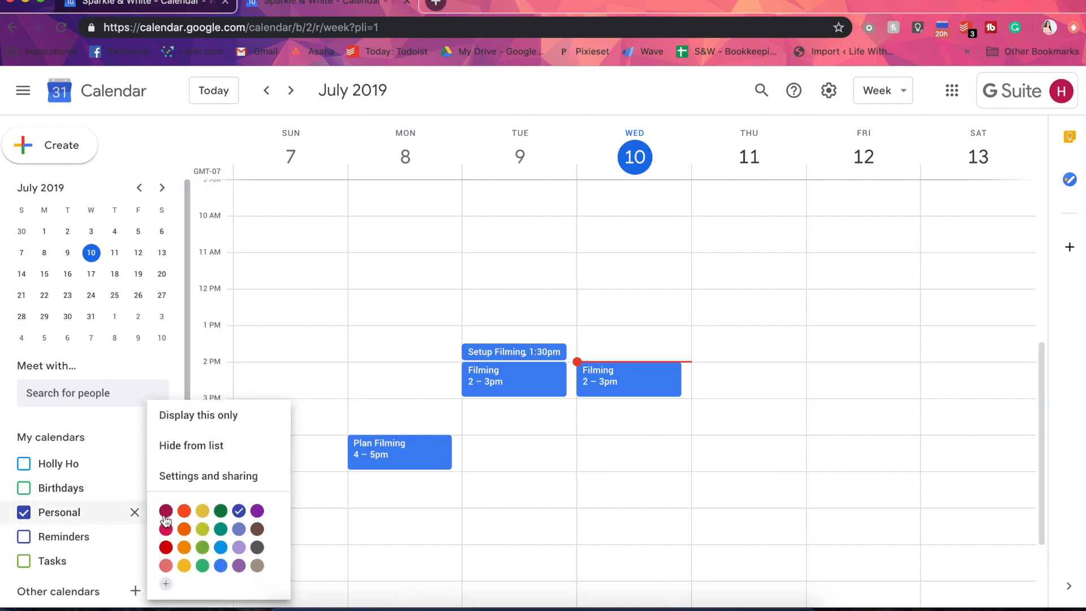
{"action": "left_click", "coordinate": [258, 565]}
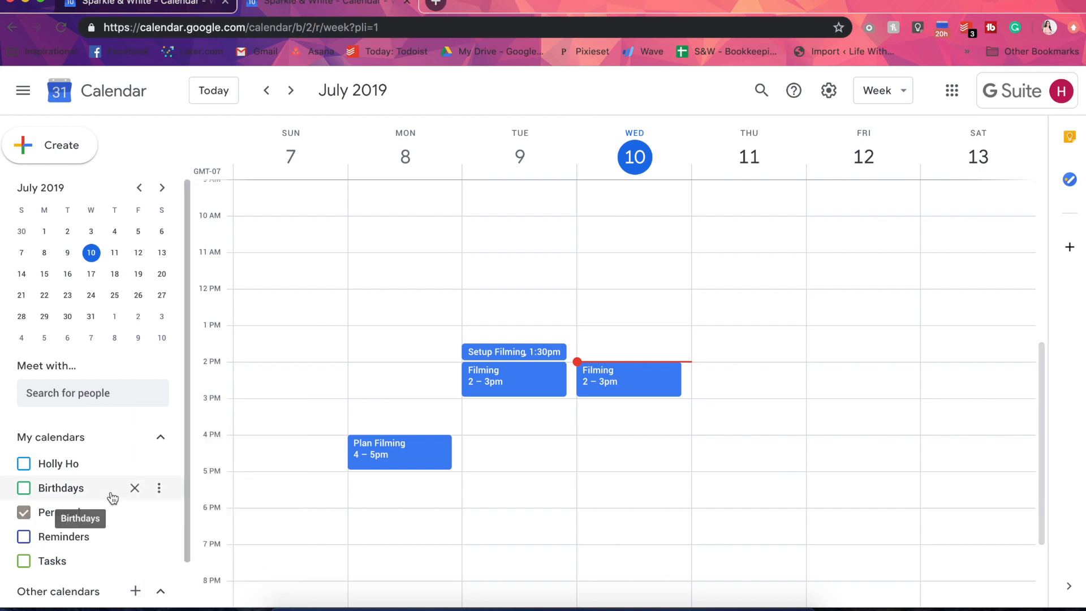
{"action": "left_click", "coordinate": [160, 513]}
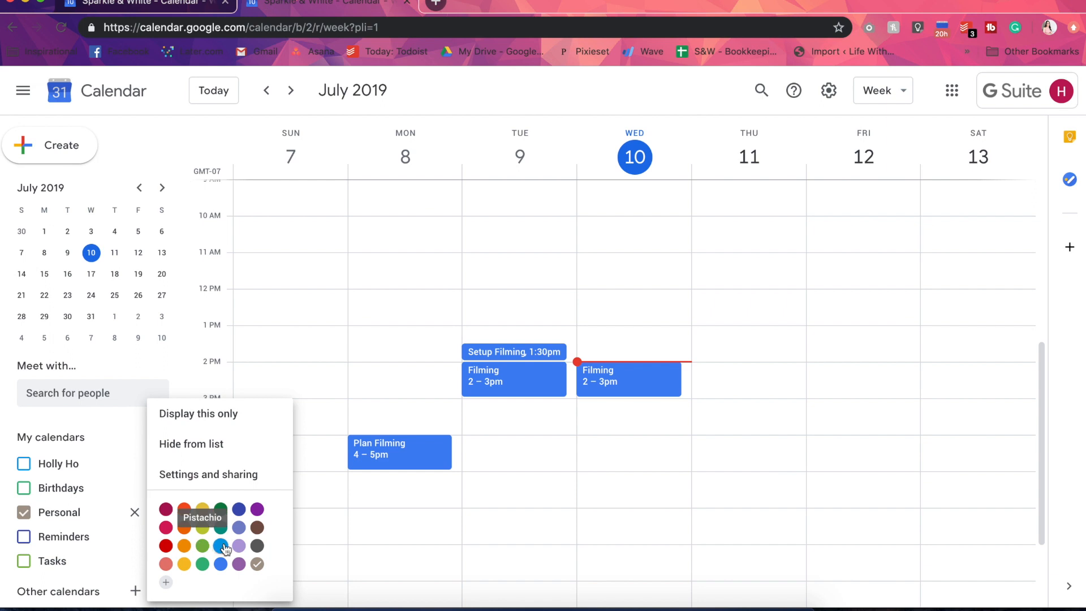
{"action": "left_click", "coordinate": [255, 566]}
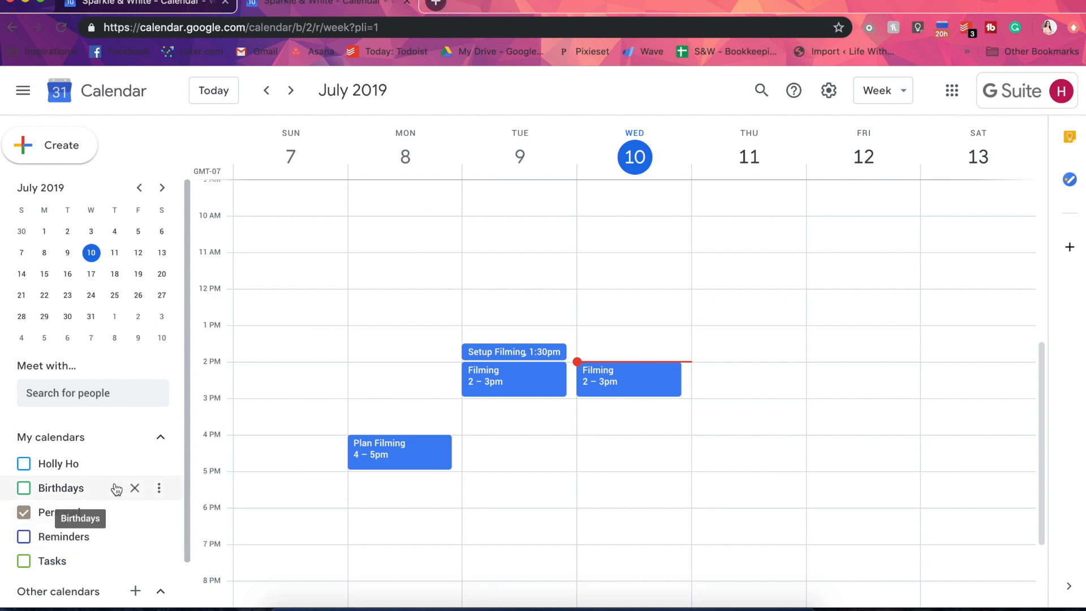
Turn the Birthdays and Reminders calendars on and back off
{"action": "scroll", "coordinate": [113, 487], "scroll_direction": "down", "scroll_amount": 2}
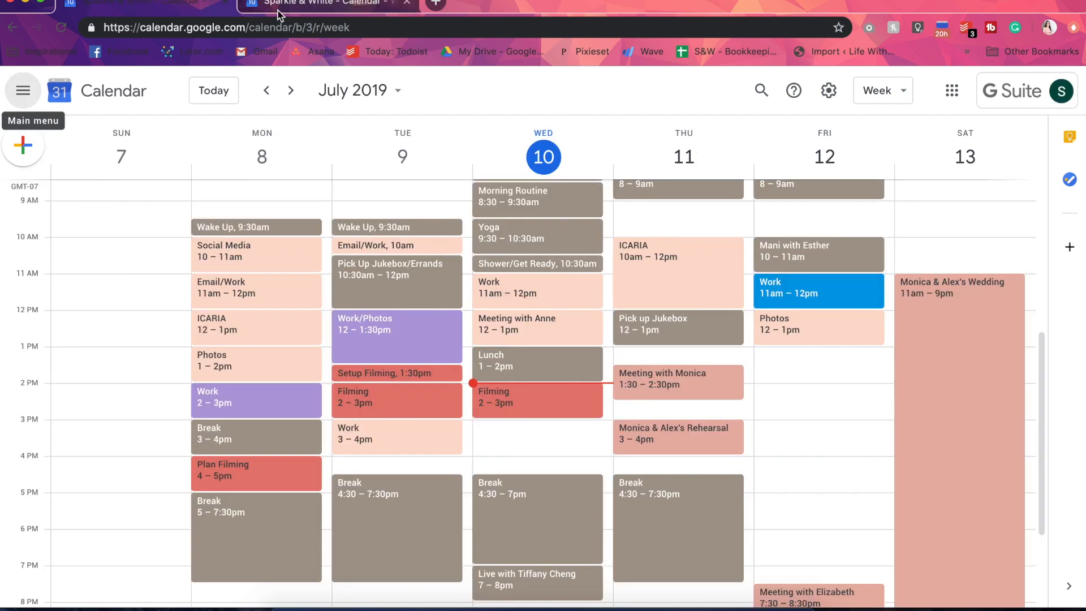
{"action": "key", "text": "ctrl+shift+Tab"}
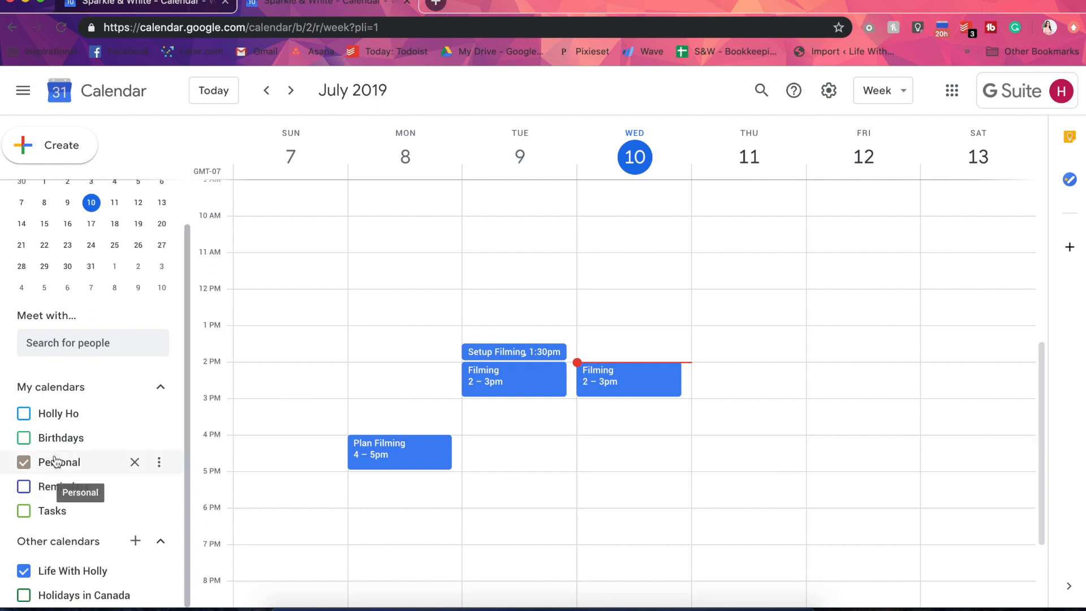
{"action": "left_click", "coordinate": [24, 438]}
{"action": "left_click", "coordinate": [23, 490]}
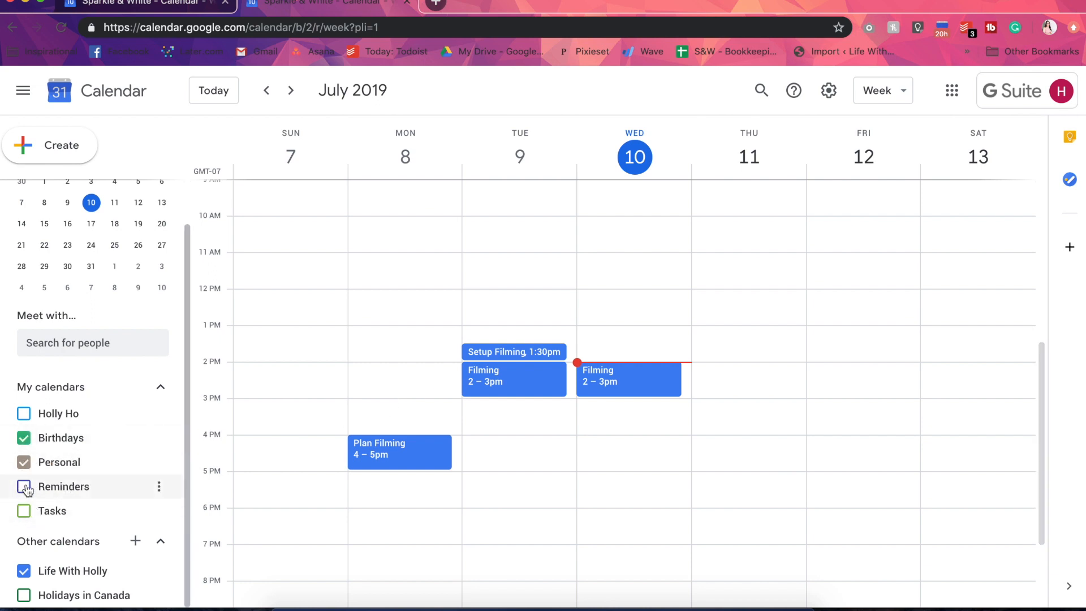
{"action": "left_click", "coordinate": [24, 441]}
{"action": "left_click", "coordinate": [98, 482]}
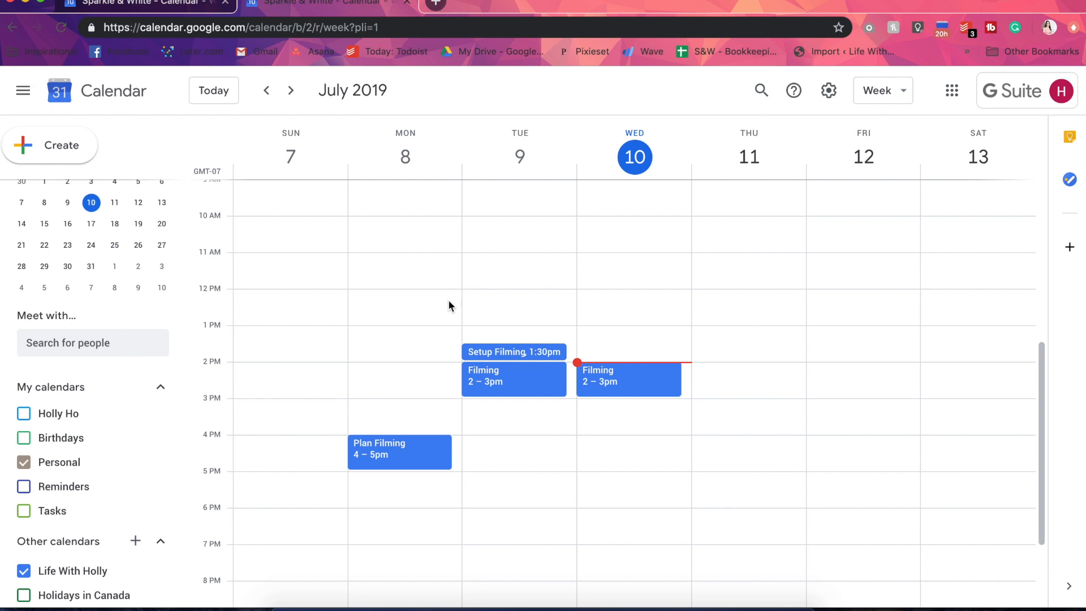
Create a "Wake Up" event in the Personal calendar on July 8, 2019, 8:00am to 9:00am, repeating every weekday, and save it
{"action": "scroll", "coordinate": [449, 297], "scroll_direction": "up", "scroll_amount": 5}
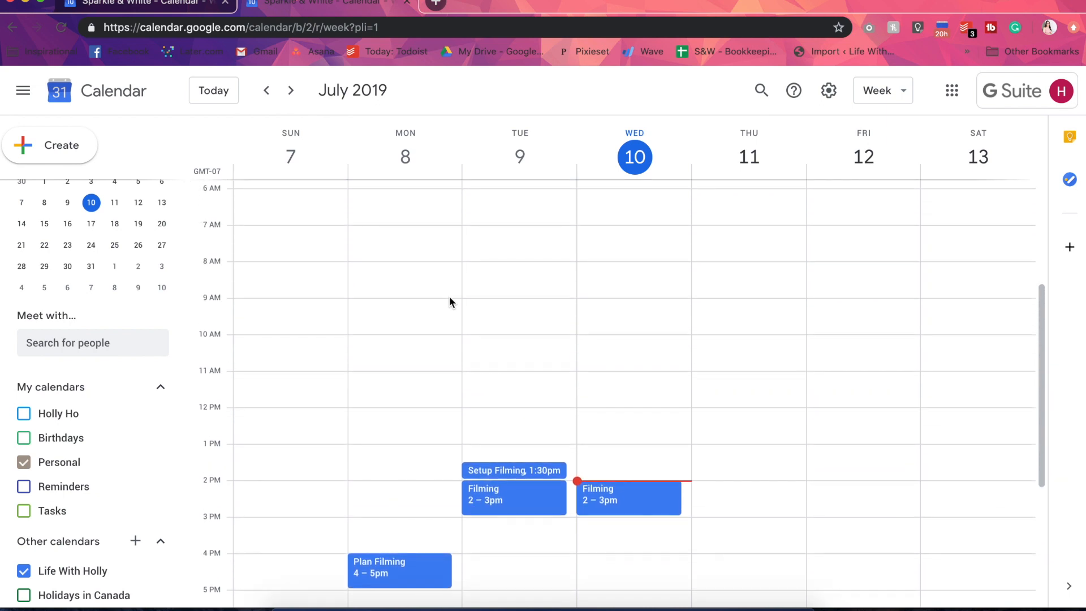
{"action": "left_click", "coordinate": [381, 271]}
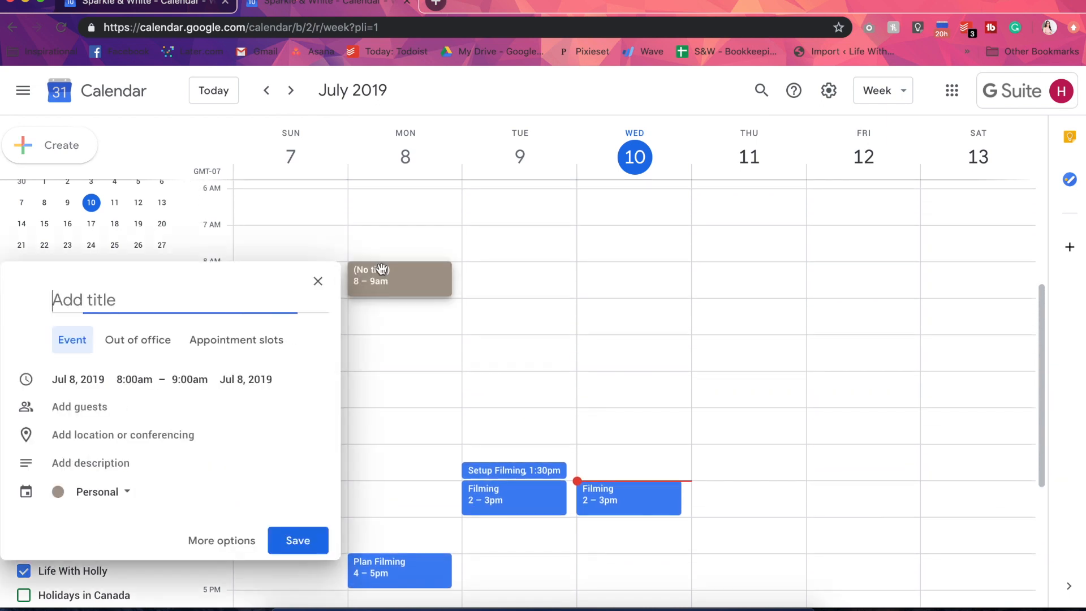
{"action": "type", "text": "Wake Up"}
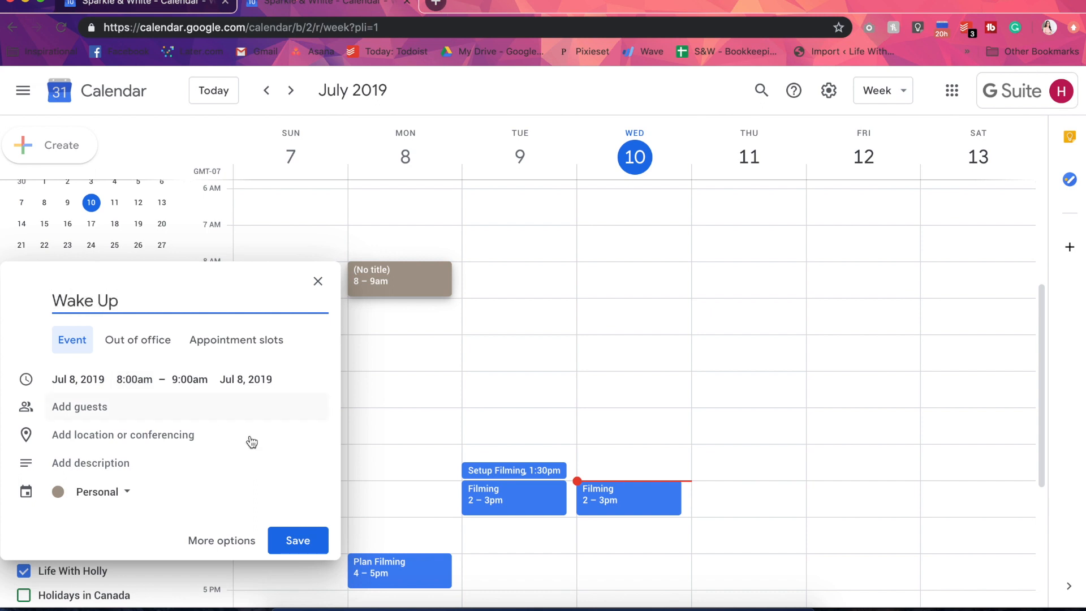
{"action": "left_click", "coordinate": [226, 541]}
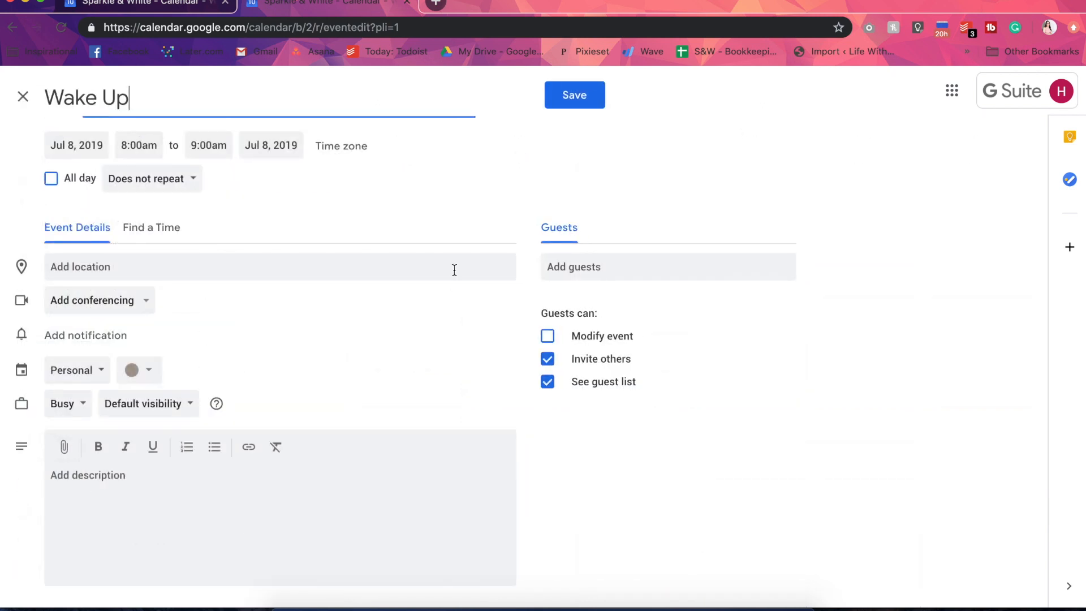
{"action": "left_click", "coordinate": [136, 179]}
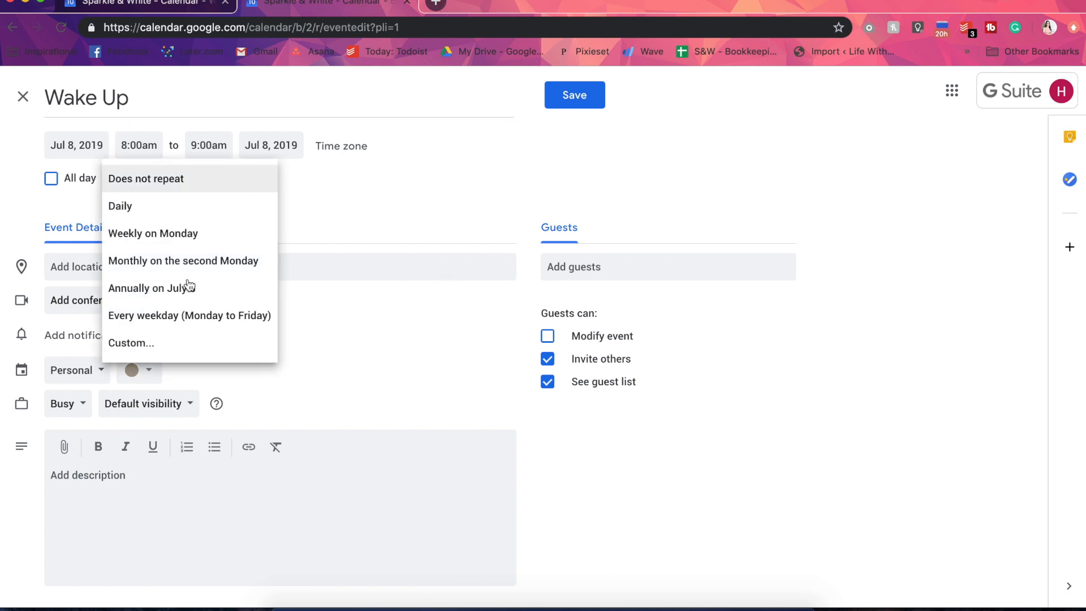
{"action": "left_click", "coordinate": [200, 315]}
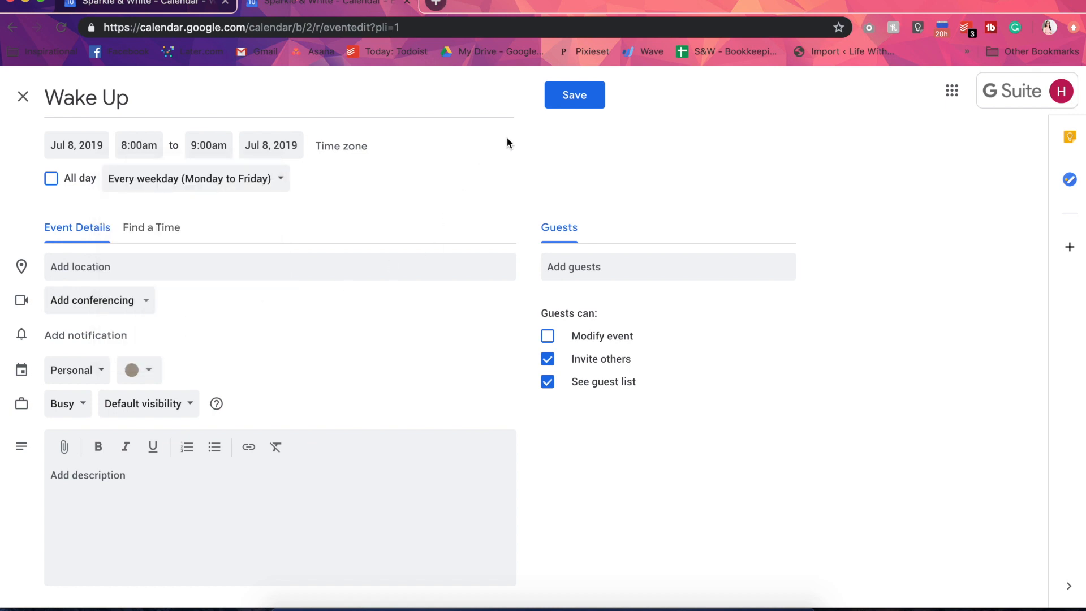
{"action": "left_click", "coordinate": [560, 100]}
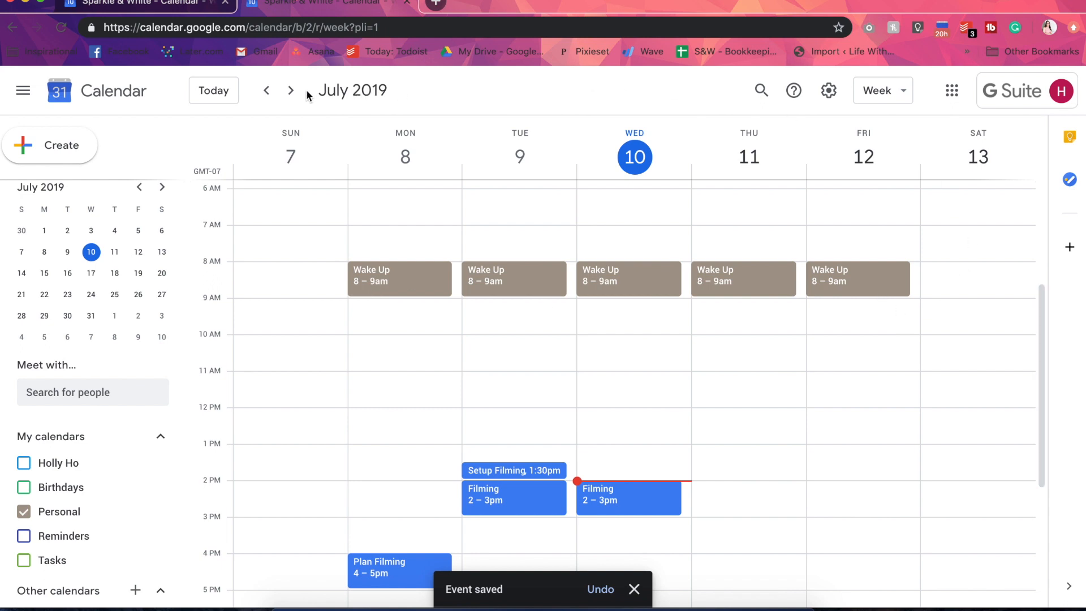
Check the recurring Wake Up event in the following weeks and return to the week of July 7, 2019
{"action": "left_click", "coordinate": [291, 92]}
{"action": "left_click", "coordinate": [291, 92]}
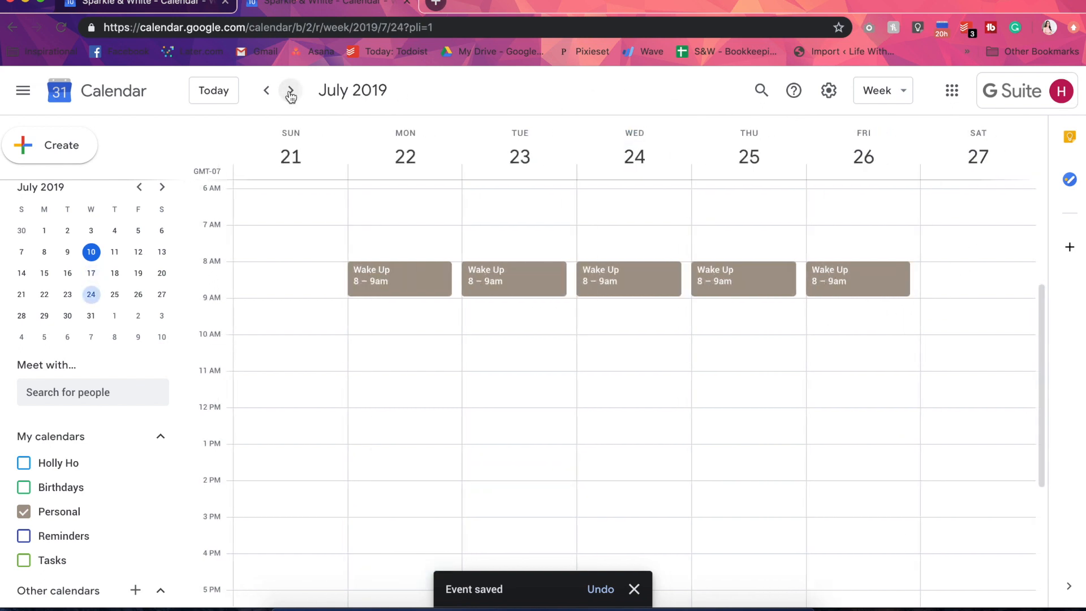
{"action": "left_click", "coordinate": [291, 92]}
{"action": "left_click", "coordinate": [291, 92]}
{"action": "left_click", "coordinate": [274, 94]}
{"action": "left_click", "coordinate": [274, 94]}
{"action": "left_click", "coordinate": [274, 95]}
{"action": "left_click", "coordinate": [274, 94]}
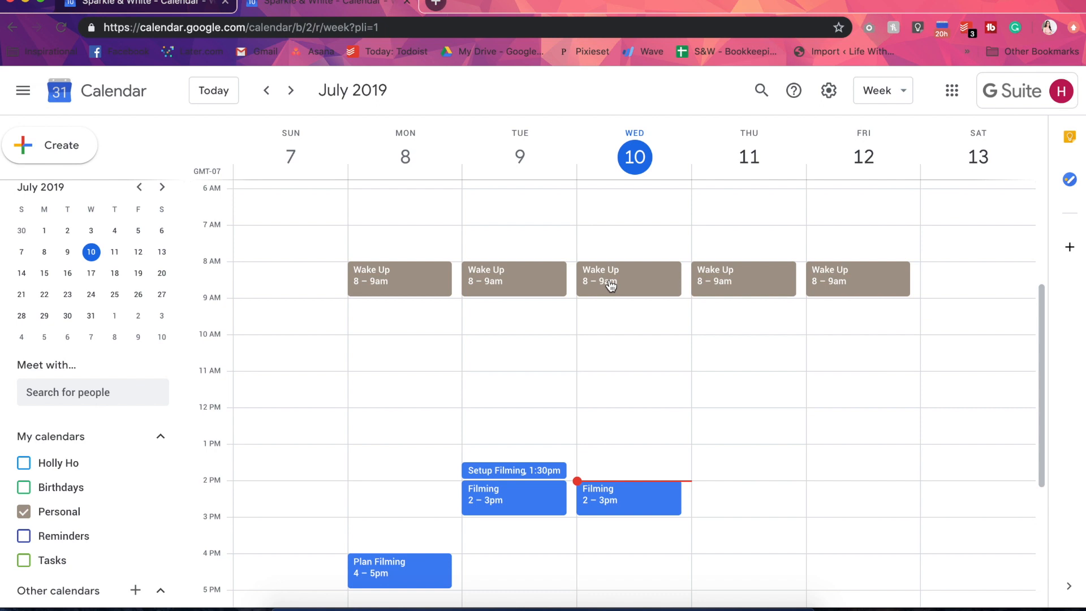
Move only the Wednesday, July 10 occurrence of Wake Up to 9:00am to 10:00am
{"action": "left_click_drag", "start_coordinate": [619, 281], "coordinate": [618, 319]}
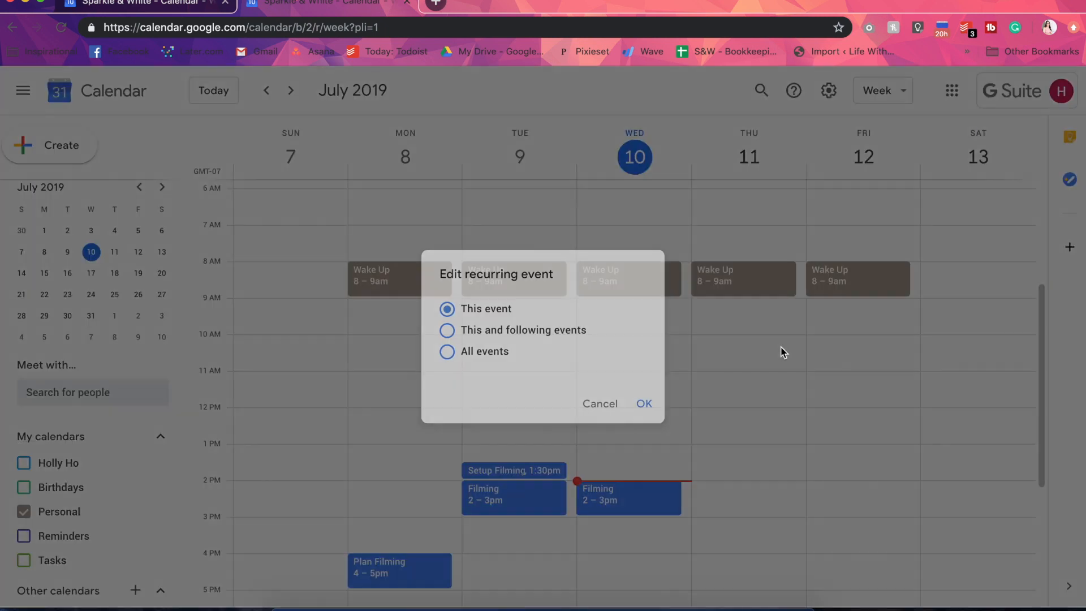
{"action": "left_click", "coordinate": [644, 403]}
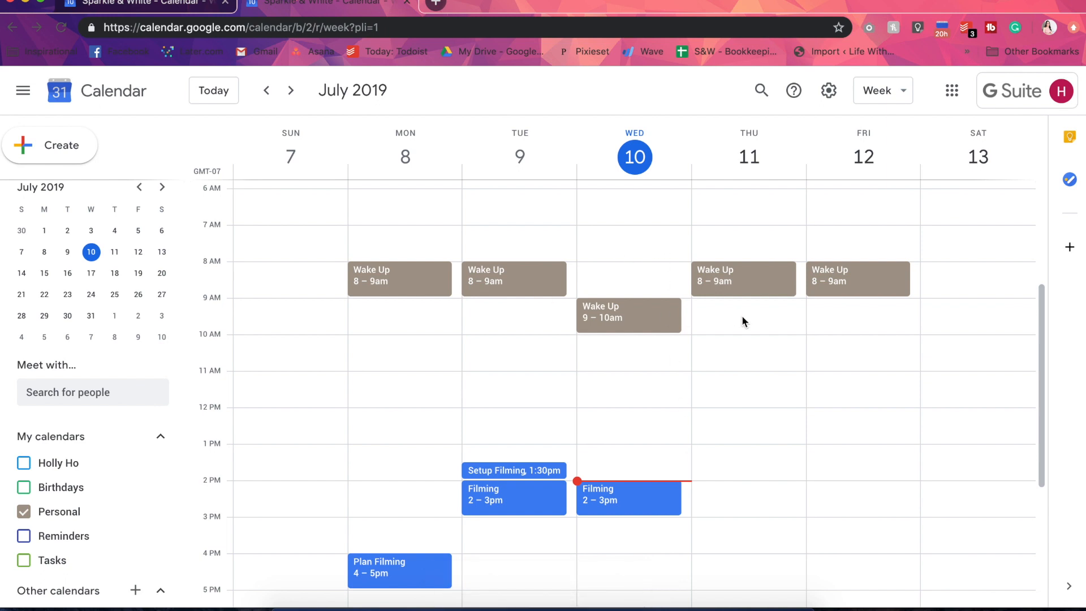
Create a "Yoga" event in the Personal calendar on July 11, 2019, 10:30am to 11:30am, repeating weekly on Thursday, and save it
{"action": "left_click", "coordinate": [740, 354]}
{"action": "type", "text": "Yoga"}
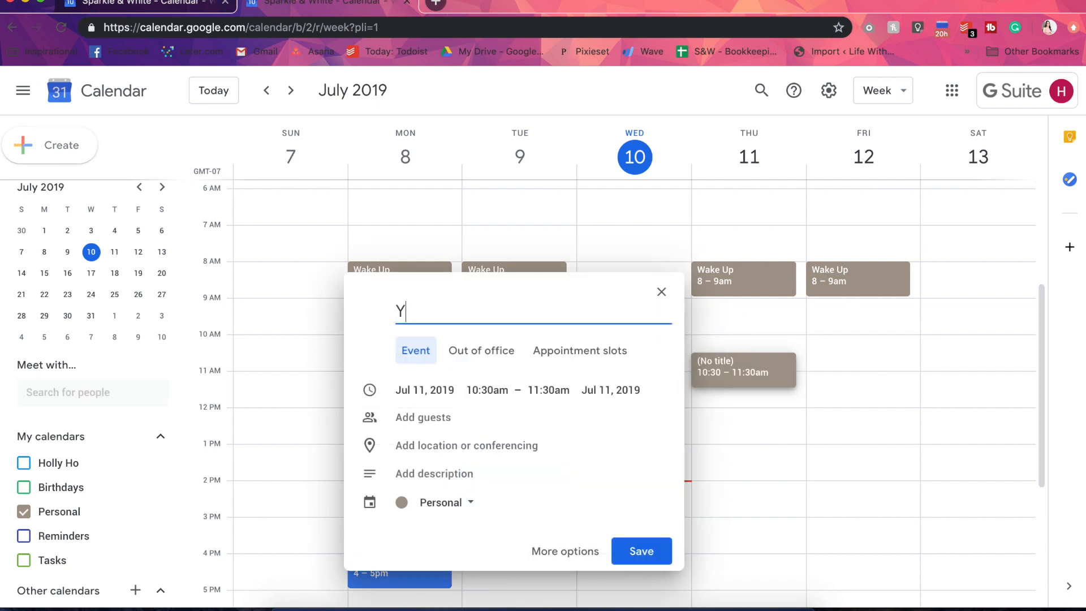
{"action": "left_click", "coordinate": [543, 557]}
{"action": "left_click", "coordinate": [140, 184]}
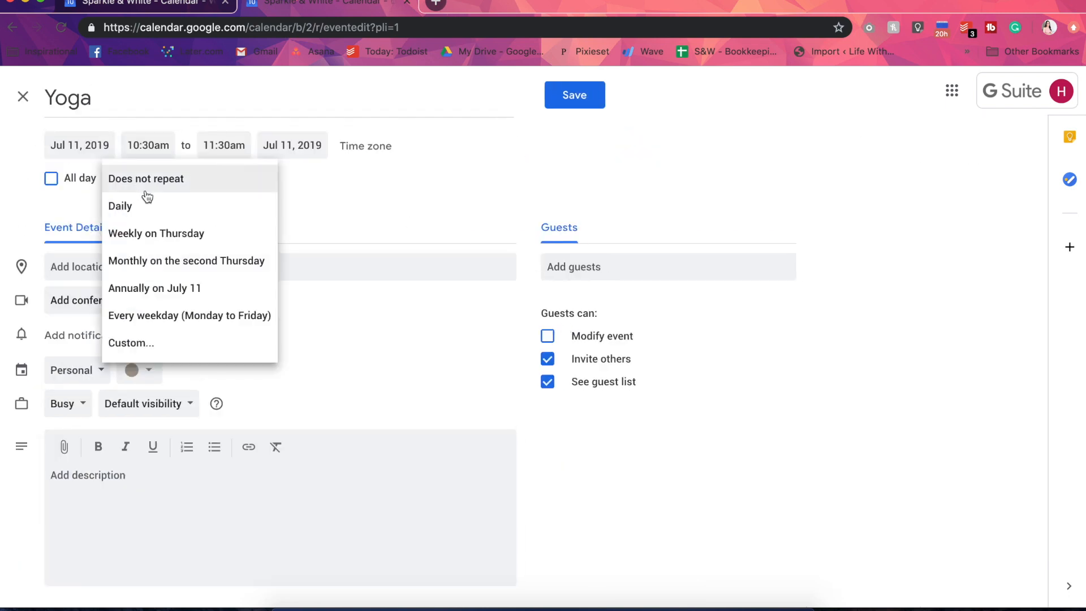
{"action": "left_click", "coordinate": [163, 248]}
{"action": "left_click", "coordinate": [548, 97]}
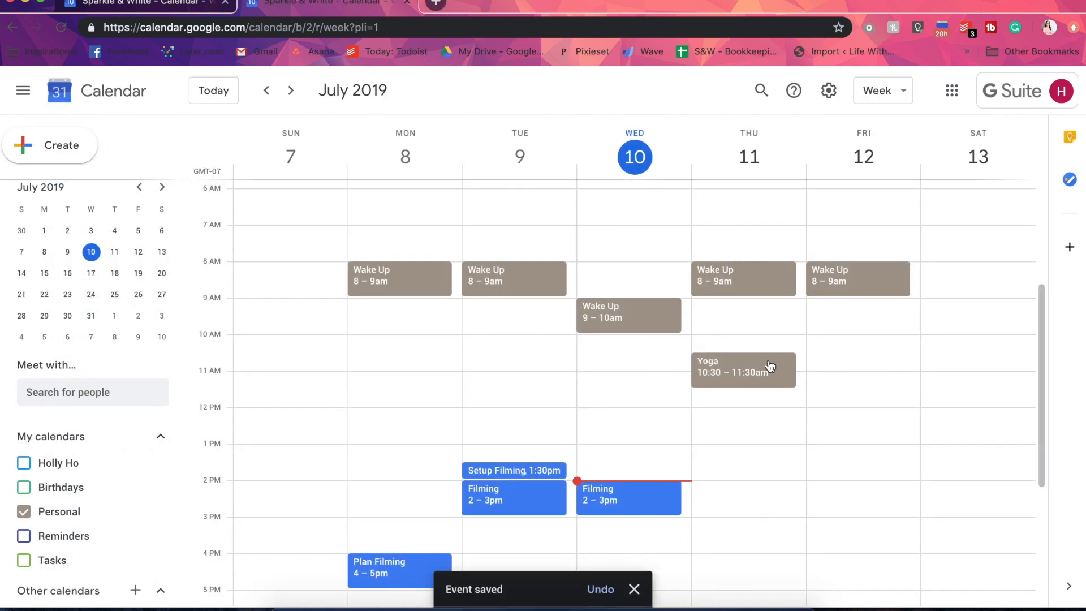
Check the weekly Yoga event in the following weeks and return to the week of July 7, 2019
{"action": "left_click", "coordinate": [290, 91]}
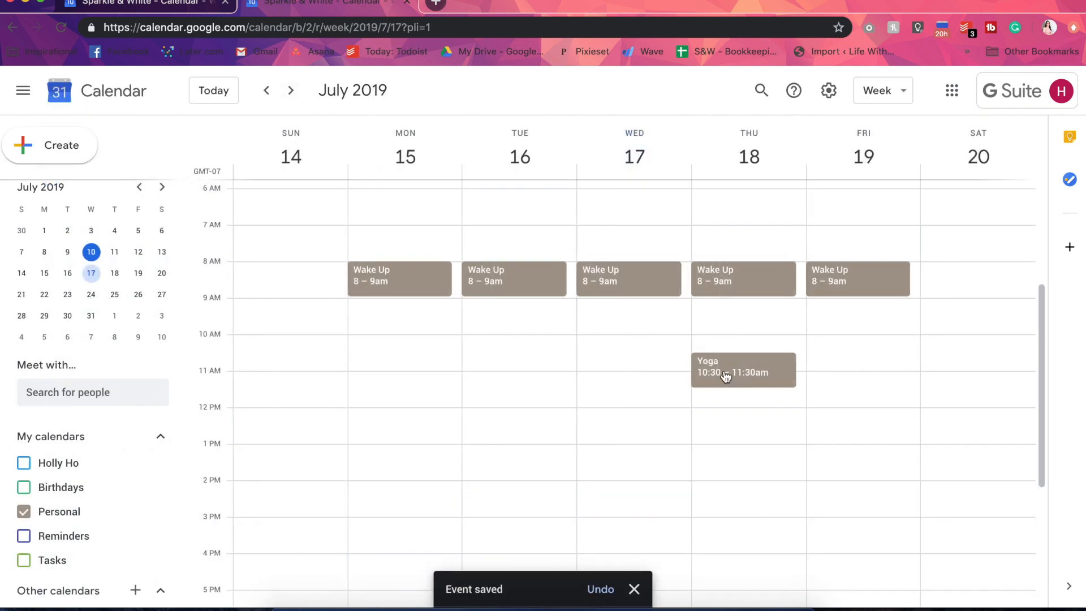
{"action": "left_click", "coordinate": [291, 92]}
{"action": "left_click", "coordinate": [289, 90]}
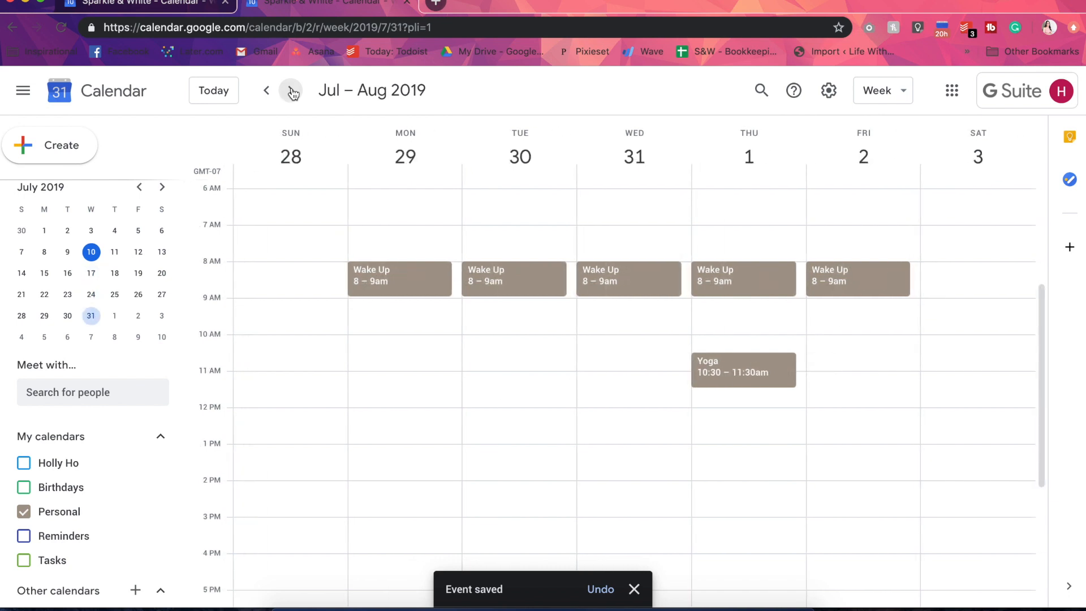
{"action": "left_click", "coordinate": [268, 92]}
{"action": "left_click", "coordinate": [268, 92]}
{"action": "left_click", "coordinate": [268, 93]}
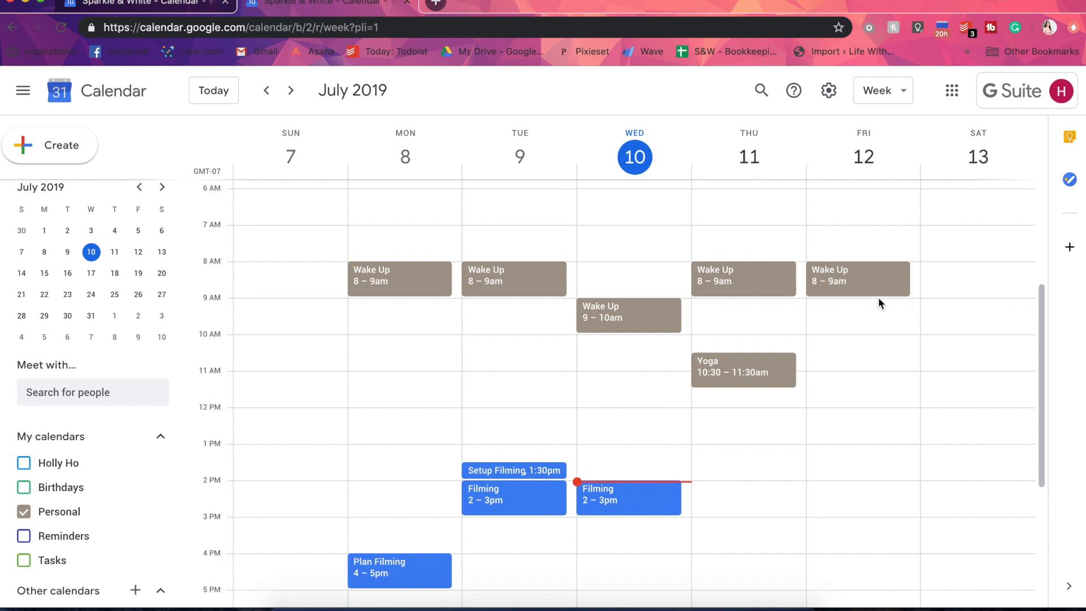
Start a new event on July 10, 2019 titled "Meet", the person's first name, and "at the Coffee Shop"
{"action": "scroll", "coordinate": [878, 297], "scroll_direction": "up", "scroll_amount": 4}
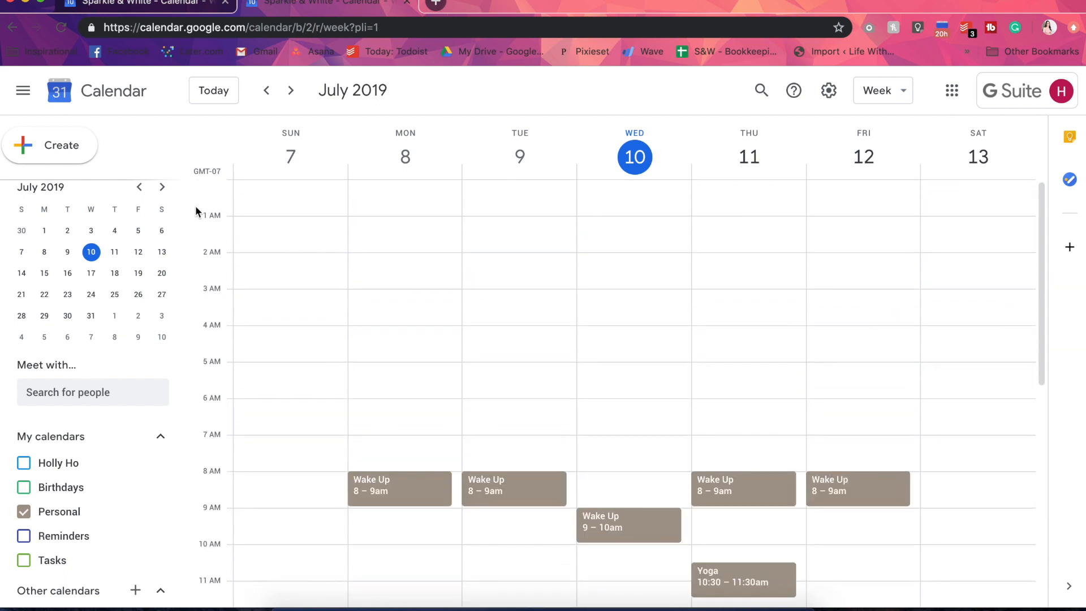
{"action": "left_click", "coordinate": [68, 150]}
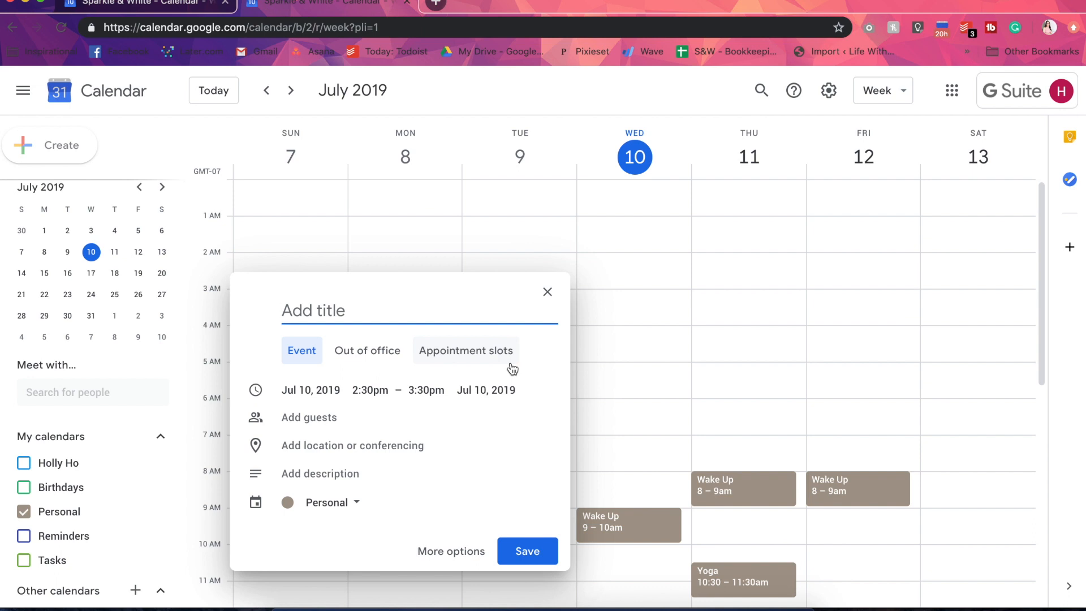
{"action": "type", "text": "Meet"}
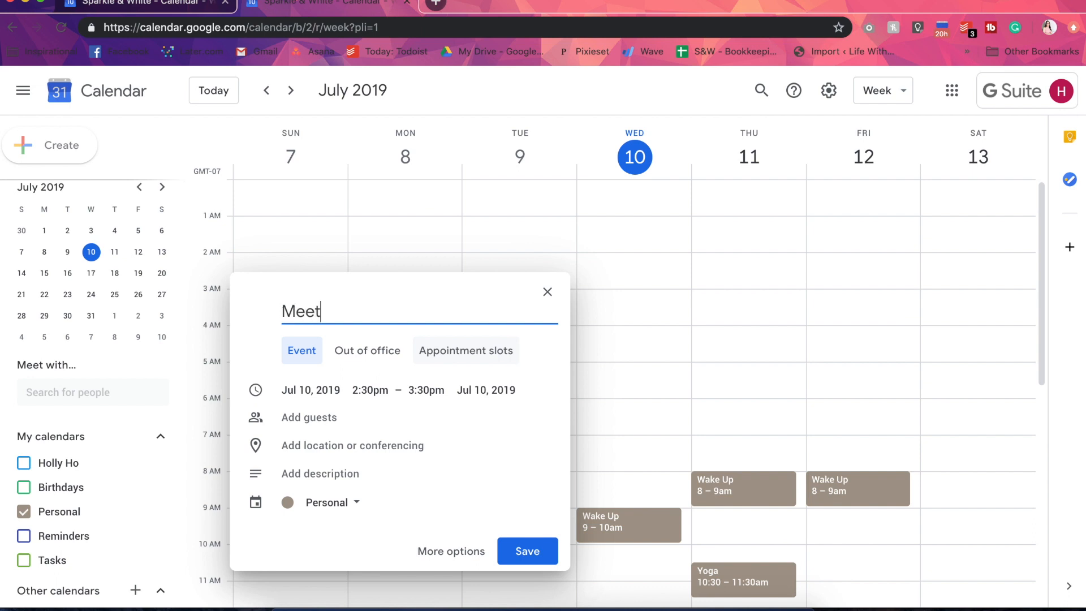
{"action": "type", "text": " Bob at the Coffee Sop"}
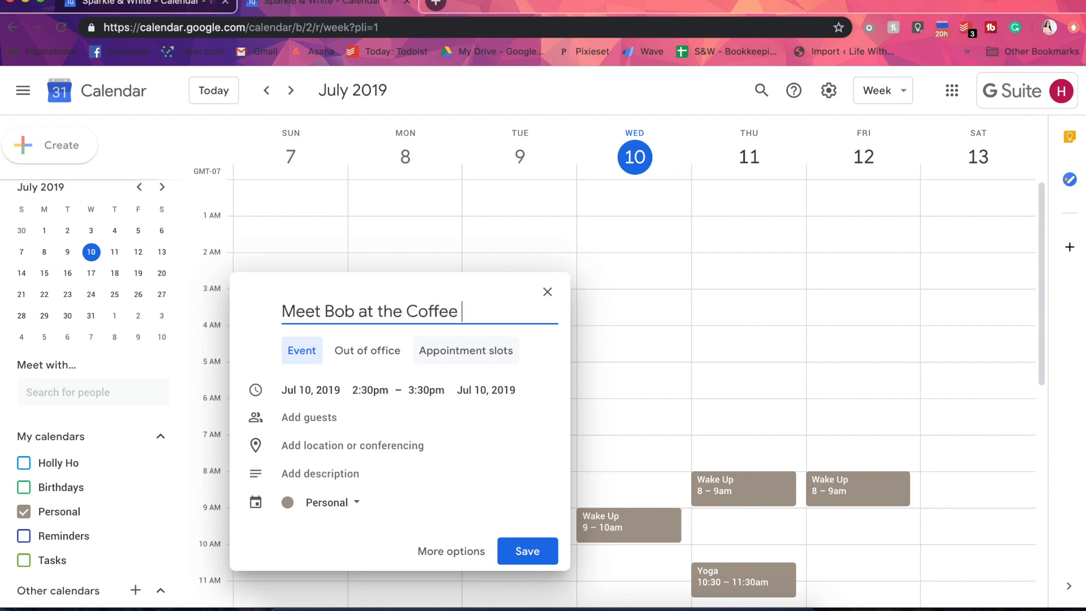
{"action": "key", "text": "BackSpace"}
{"action": "key", "text": "BackSpace"}
{"action": "type", "text": "hop"}
{"action": "left_click", "coordinate": [347, 508]}
{"action": "left_click", "coordinate": [470, 488]}
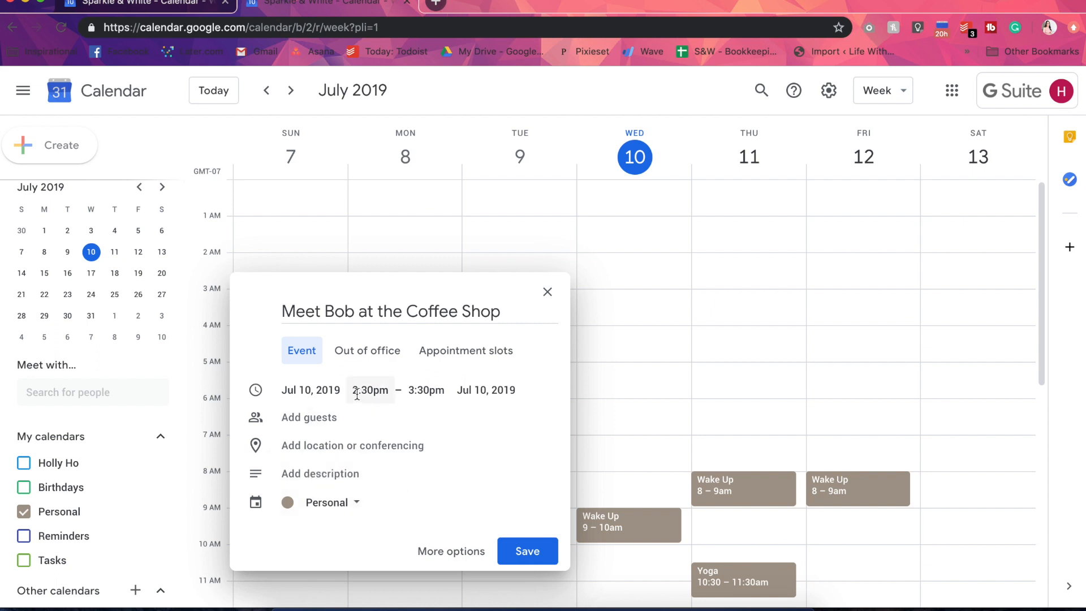
{"action": "left_click", "coordinate": [316, 390]}
{"action": "left_click", "coordinate": [370, 390]}
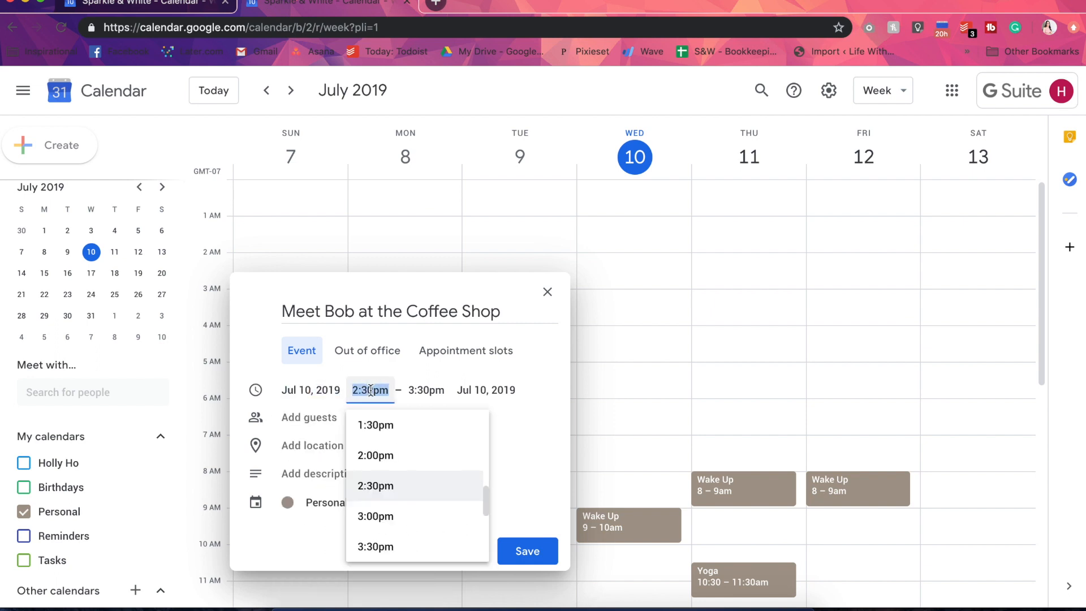
{"action": "left_click", "coordinate": [554, 388]}
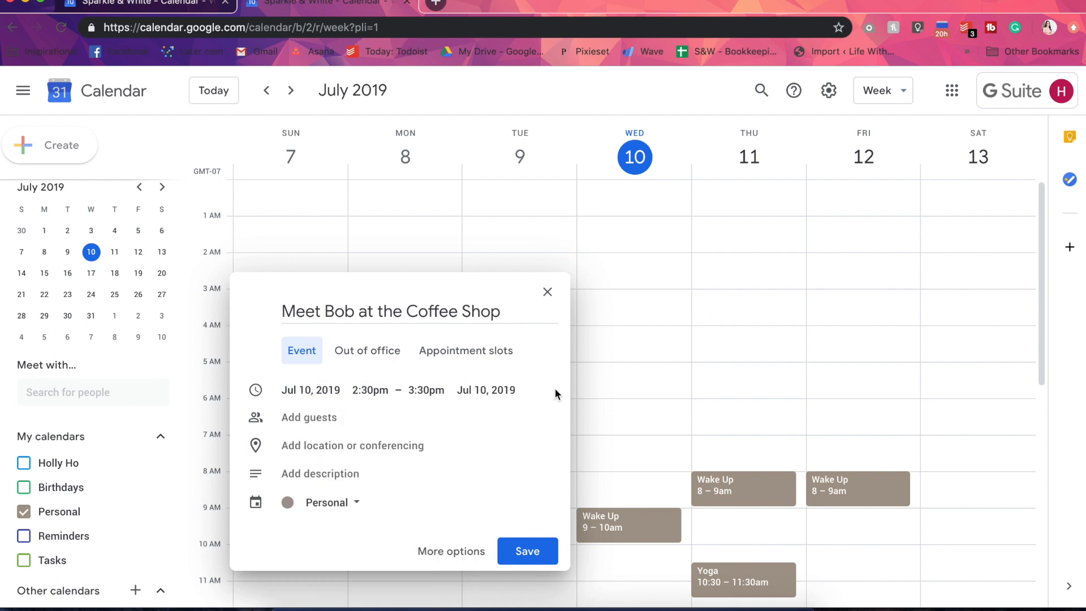
Make the coffee shop meeting an all-day event, color it yellow, and save it
{"action": "left_click", "coordinate": [451, 552]}
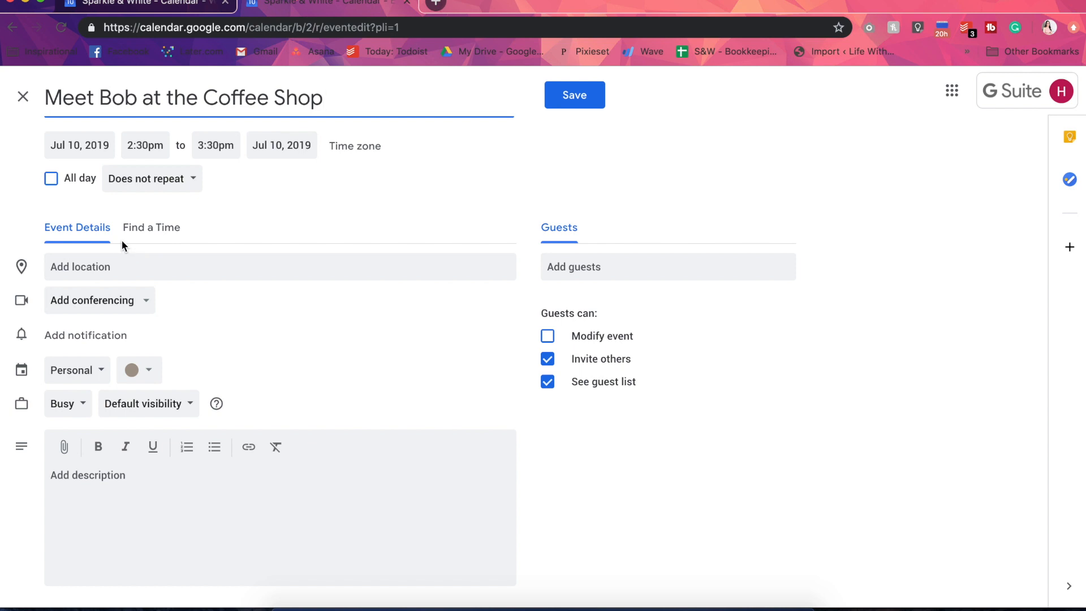
{"action": "left_click", "coordinate": [73, 179]}
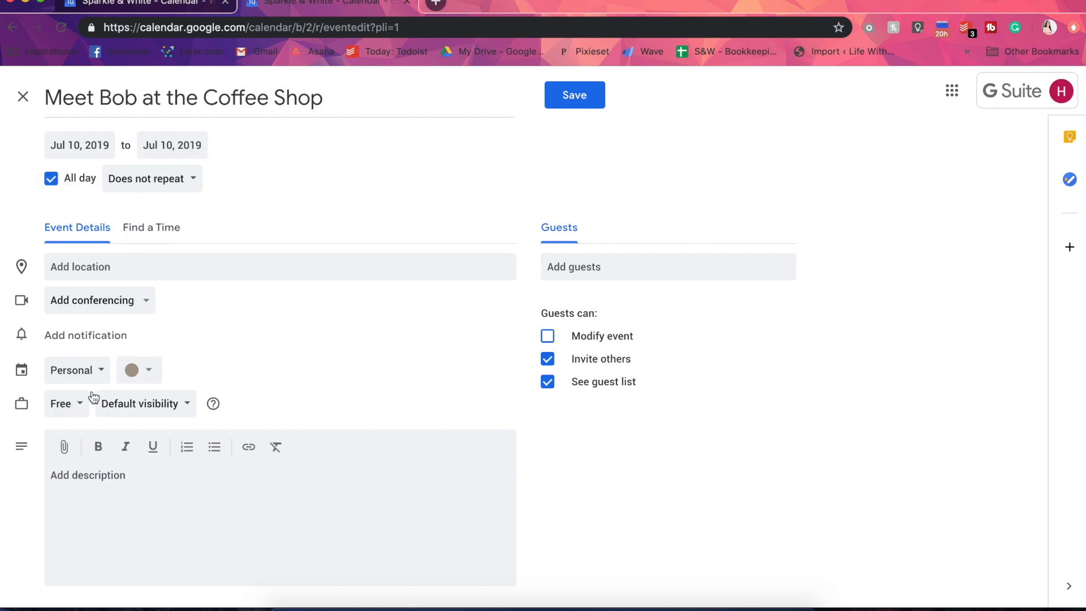
{"action": "left_click", "coordinate": [136, 370]}
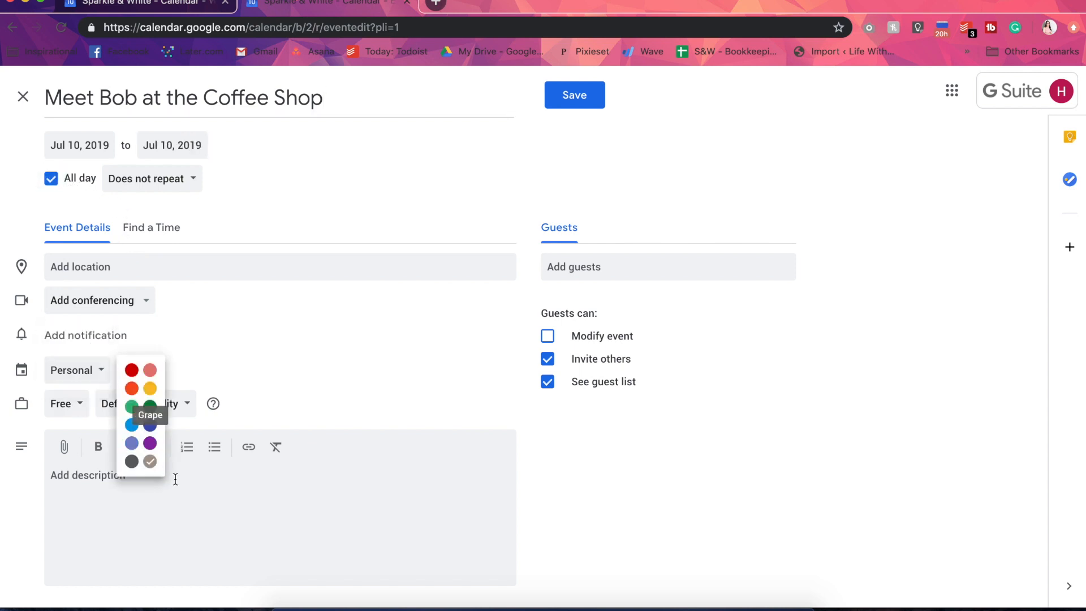
{"action": "left_click", "coordinate": [149, 388]}
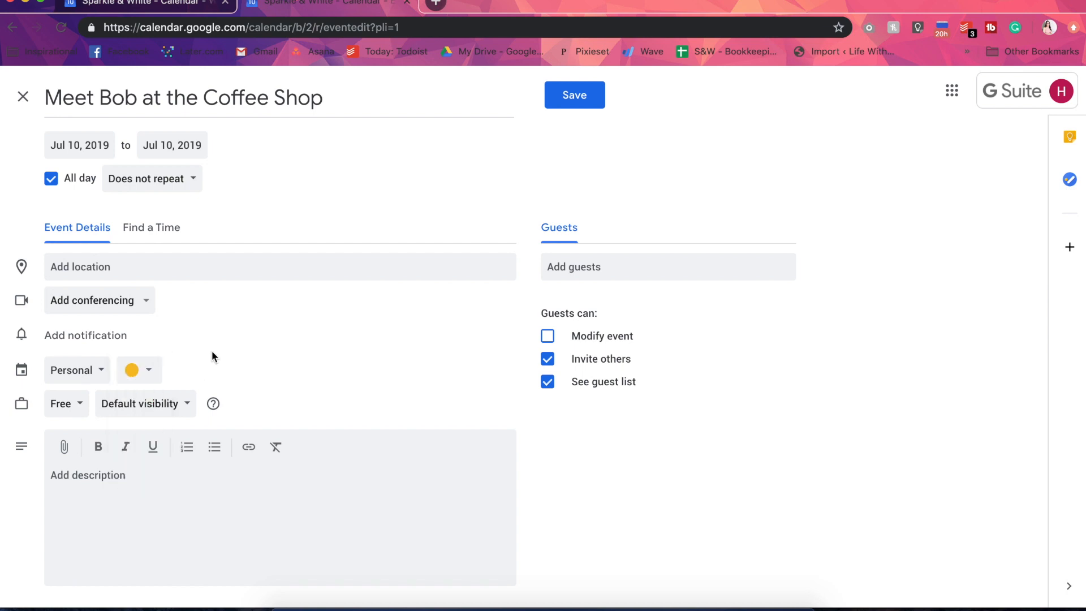
{"action": "left_click", "coordinate": [589, 96]}
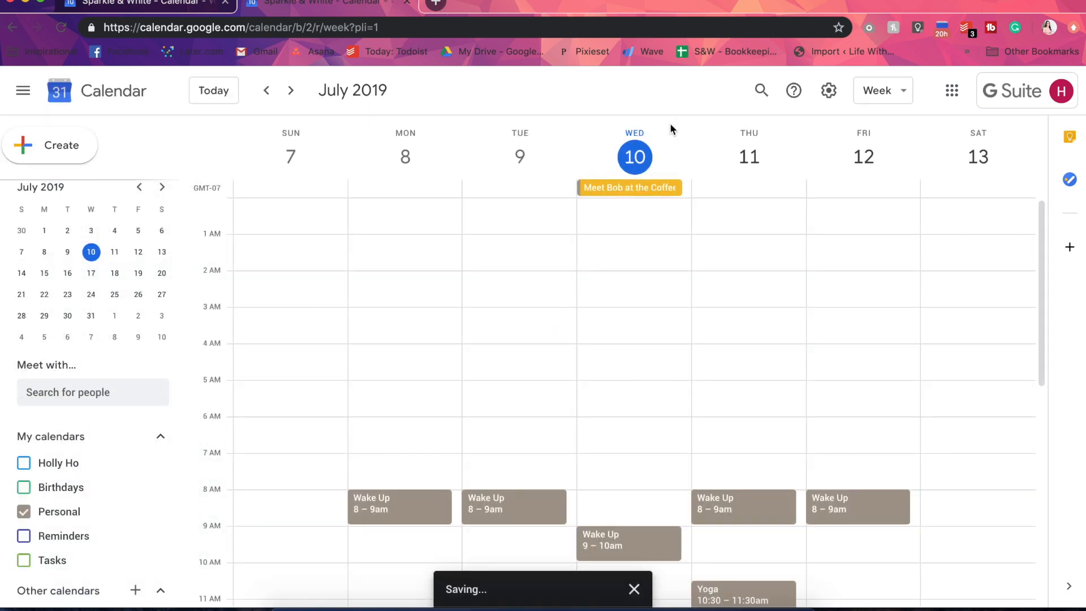
Move the all-day coffee shop meeting to Thursday, July 11
{"action": "left_click_drag", "start_coordinate": [618, 189], "coordinate": [749, 194]}
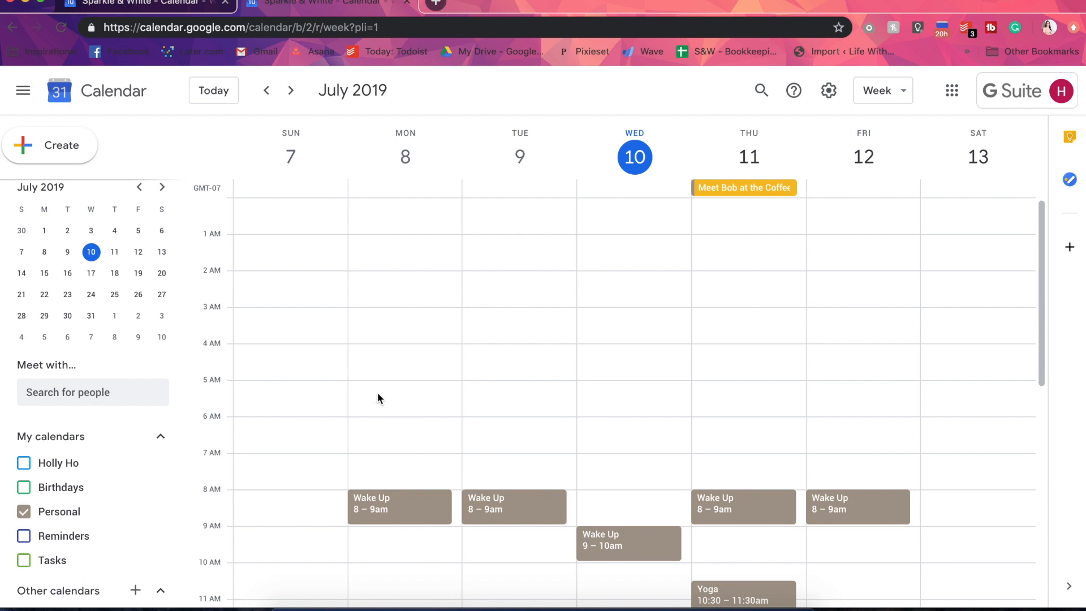
{"action": "scroll", "coordinate": [378, 393], "scroll_direction": "down", "scroll_amount": 5}
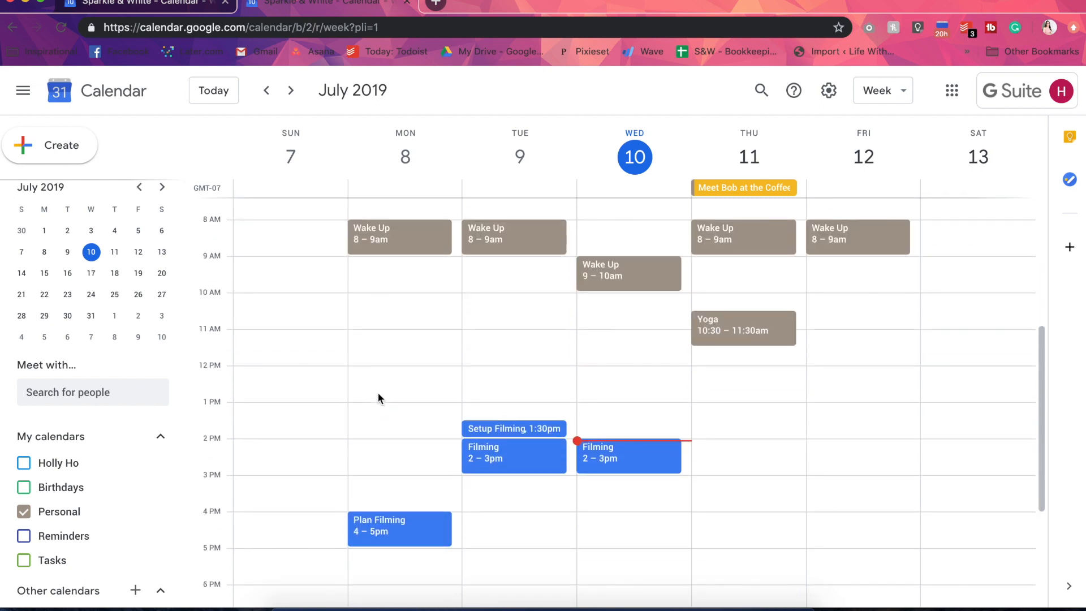
{"action": "scroll", "coordinate": [451, 368], "scroll_direction": "down", "scroll_amount": 1}
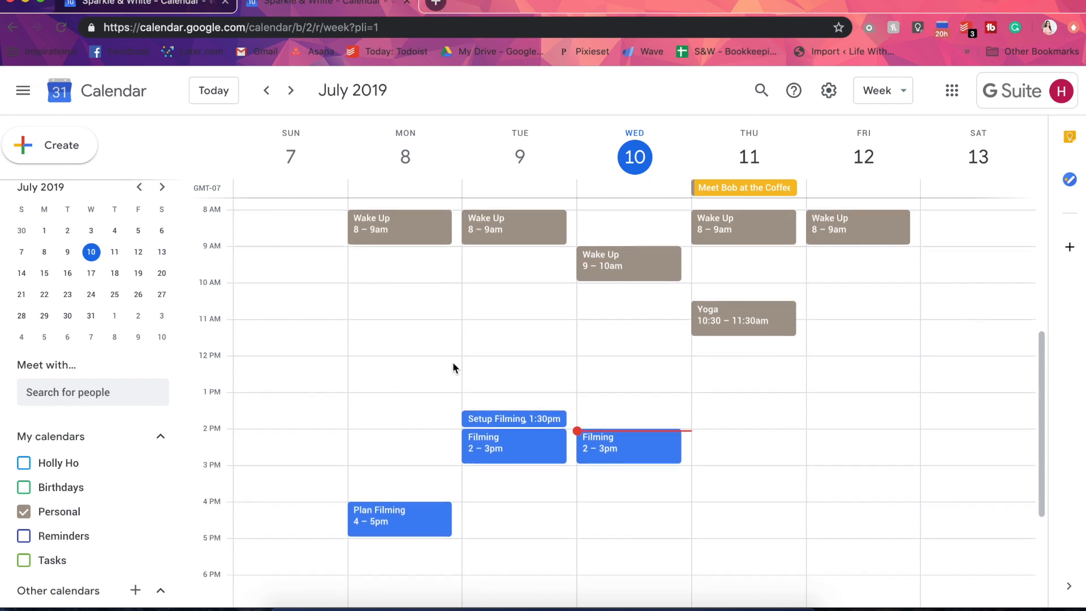